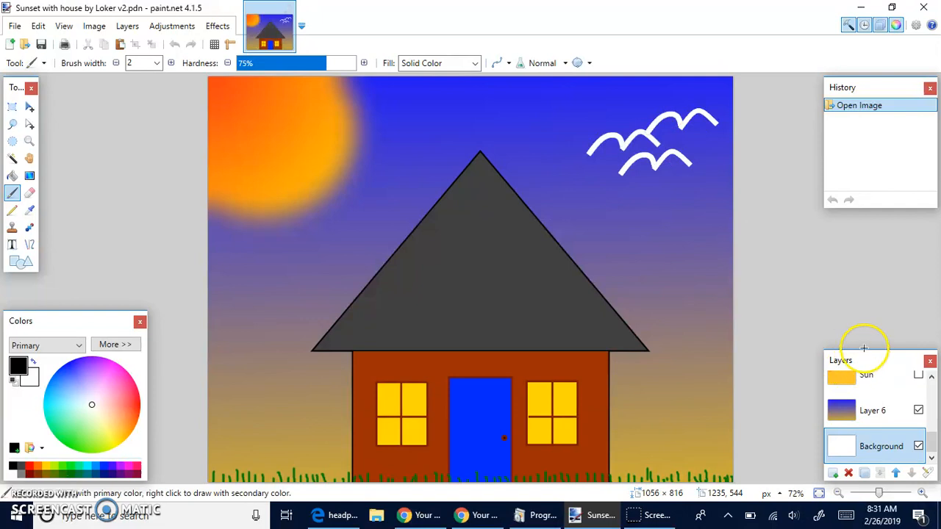
Make the Layers window taller so that more of the layer list fits, and review the layers.
left_click_drag(877, 351, 863, 210)
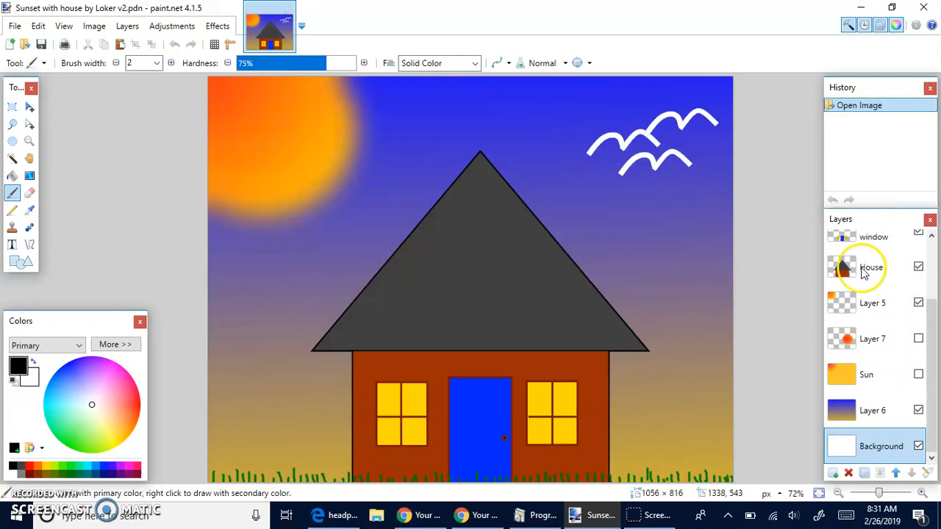
scroll(867, 385, "up", 3)
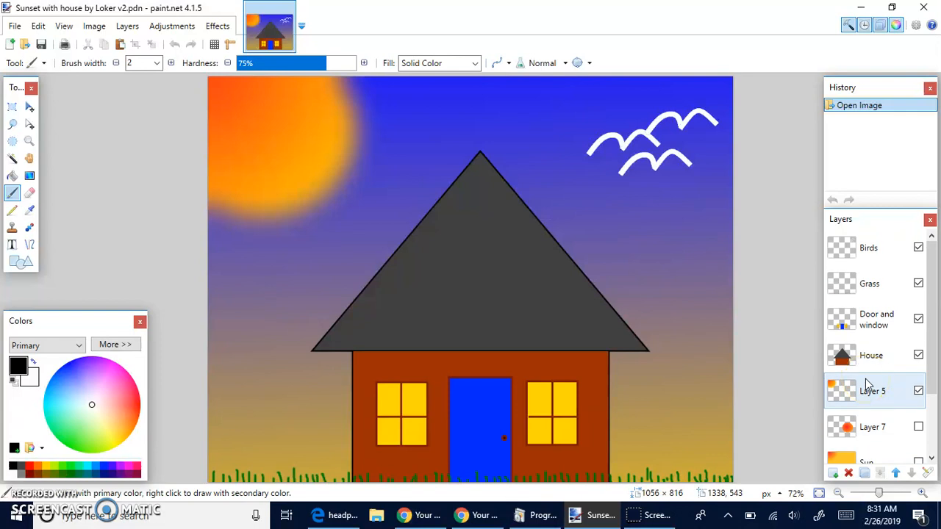
scroll(904, 375, "down", 3)
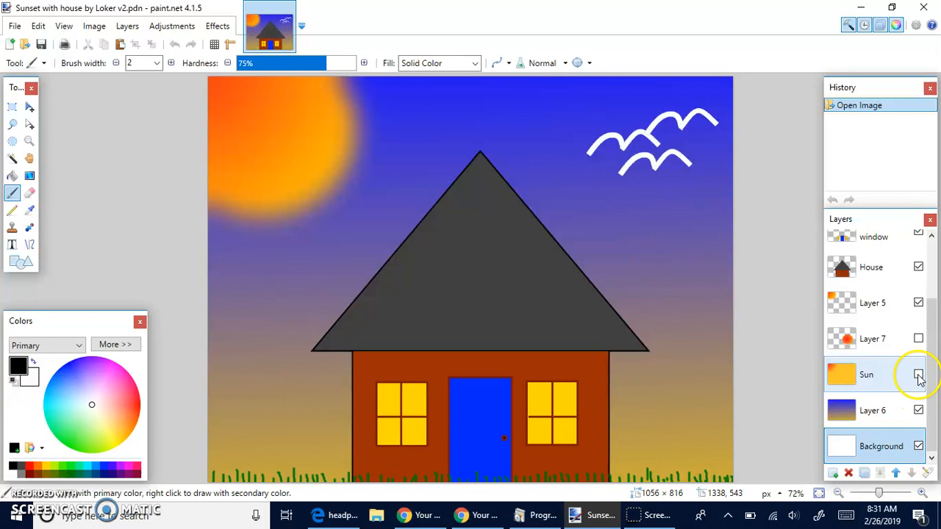
Toggle the visibility of the blue-to-yellow sky layer, Layer 6, and leave it hidden.
left_click(919, 411)
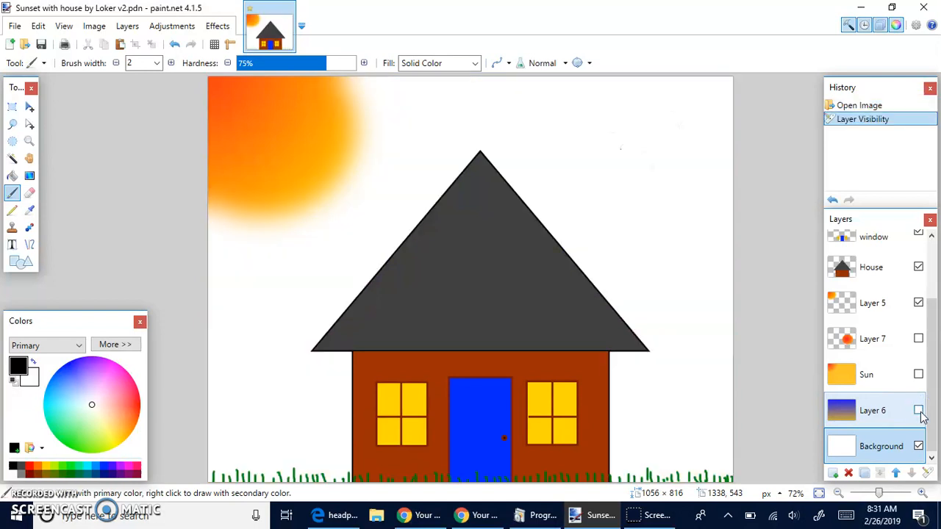
left_click(920, 410)
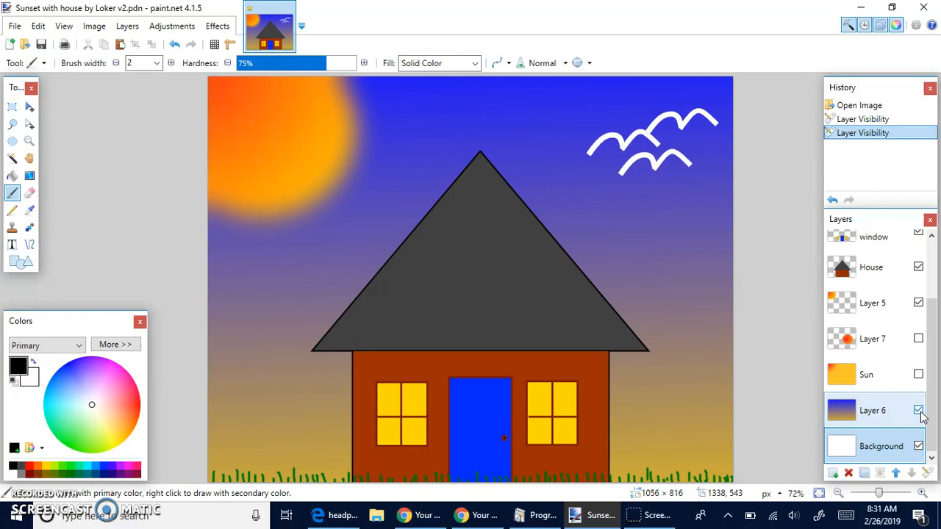
left_click(911, 409)
left_click(918, 411)
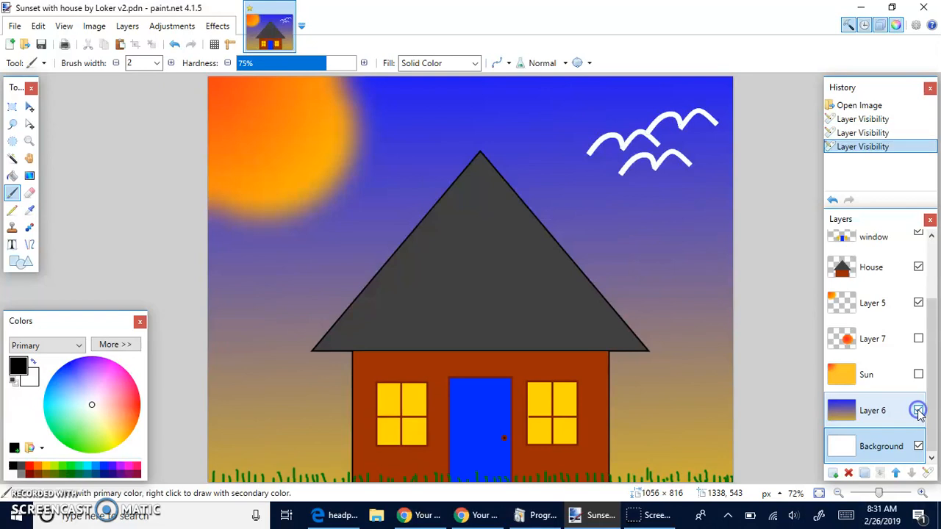
Hide the Birds layer.
scroll(908, 388, "up", 3)
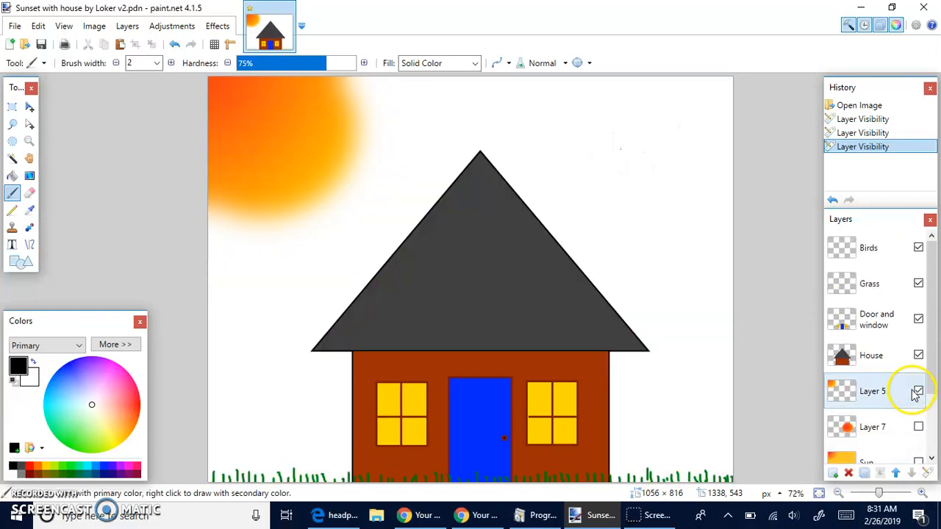
left_click(889, 257)
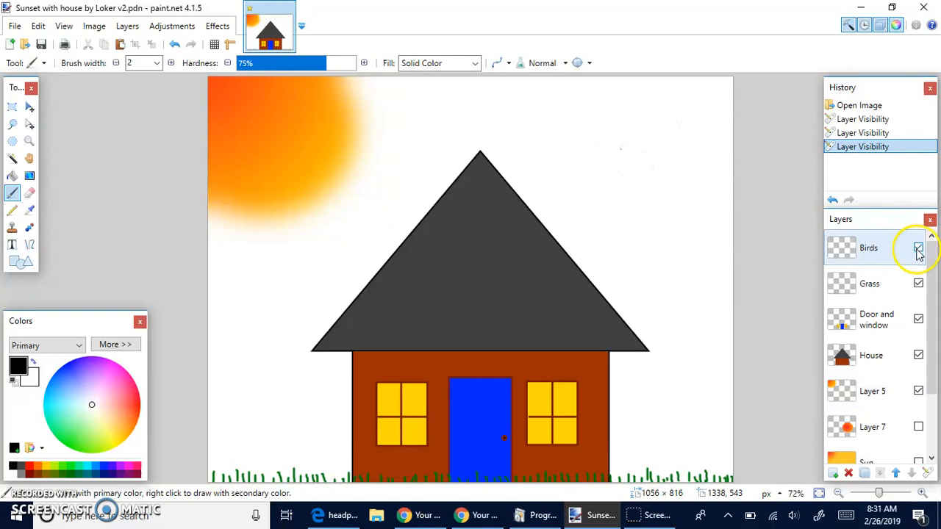
left_click(919, 250)
left_click(918, 283)
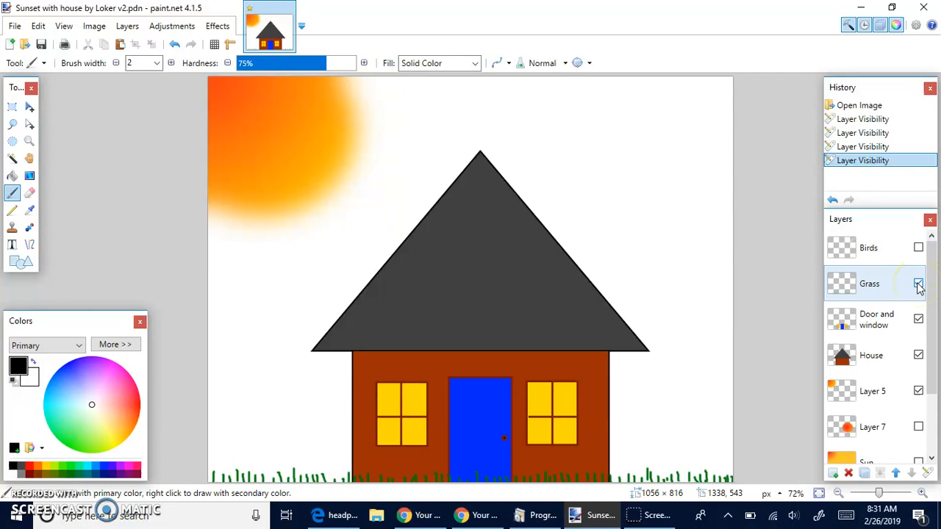
Add a new layer above Background and move it to the very top of the layer stack.
scroll(897, 342, "down", 2)
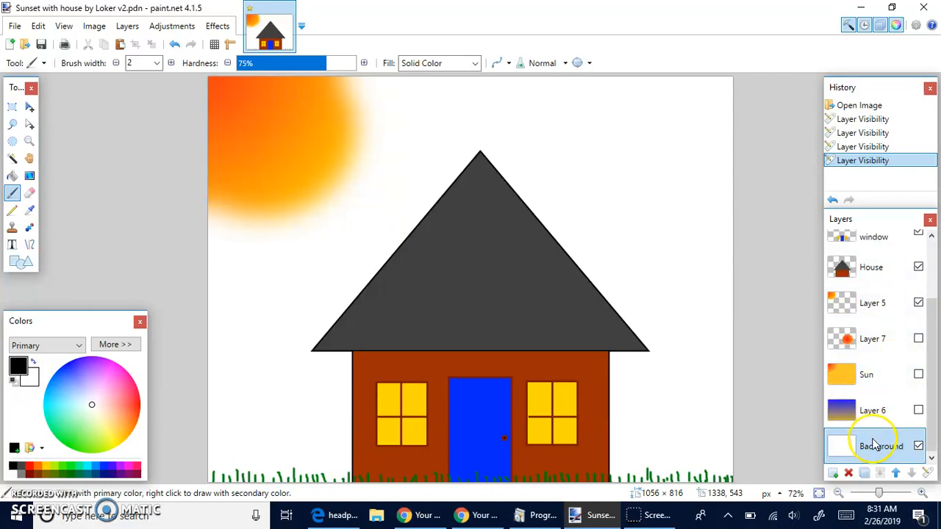
left_click(834, 474)
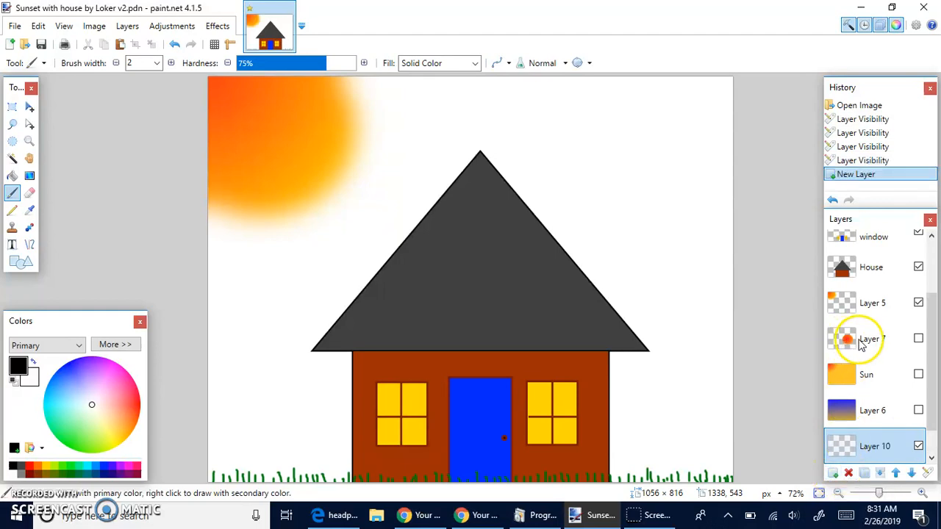
scroll(870, 341, "up", 2)
scroll(867, 338, "down", 3)
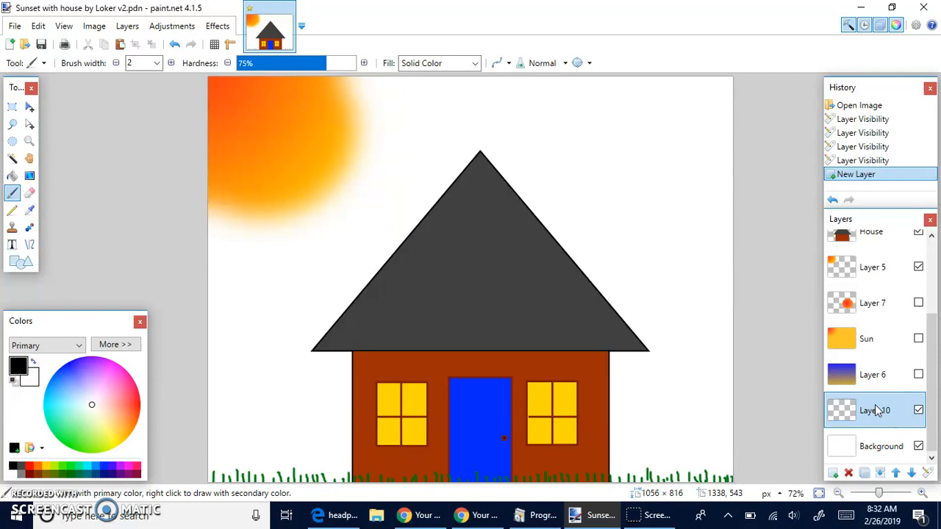
left_click_drag(877, 412, 887, 287)
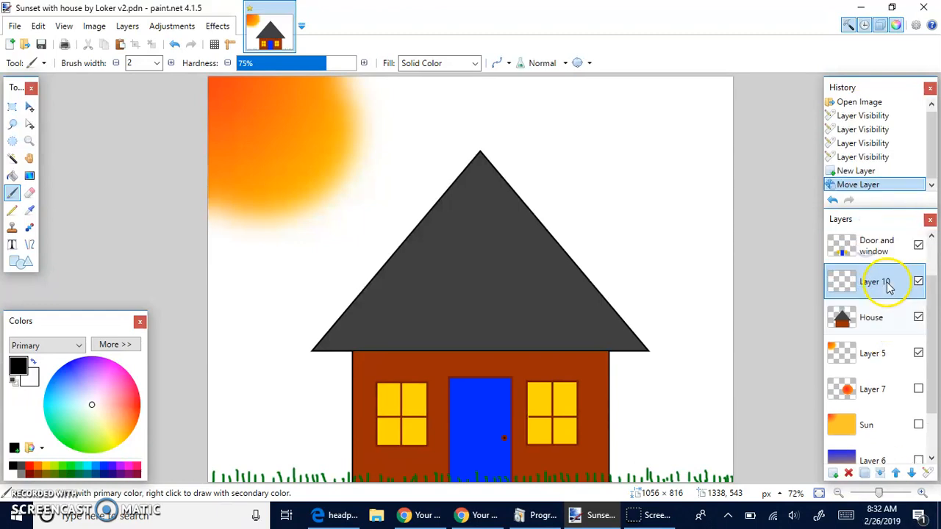
scroll(885, 362, "up", 1)
left_click_drag(878, 357, 873, 254)
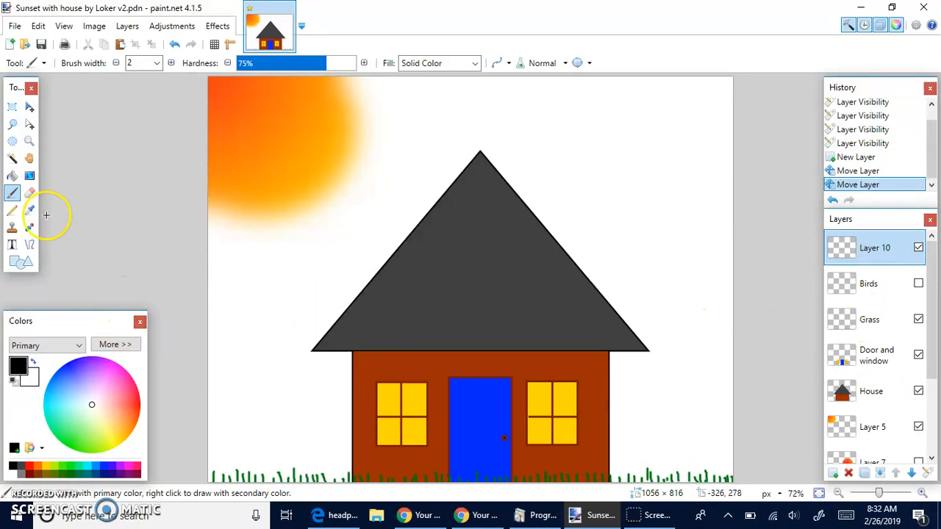
Set up a linear gradient with blue as the primary colour and orange as the secondary colour.
left_click(30, 177)
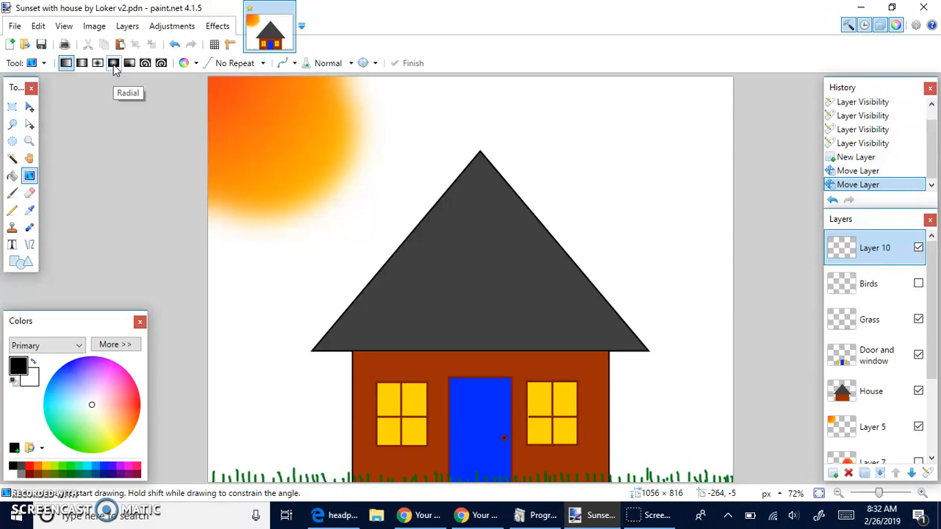
left_click(66, 63)
left_click(20, 374)
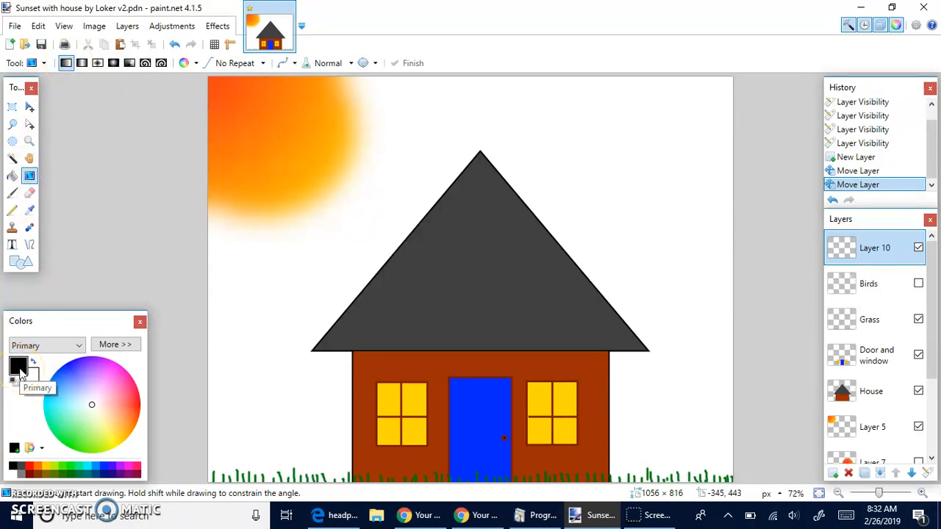
left_click(28, 359)
left_click(68, 367)
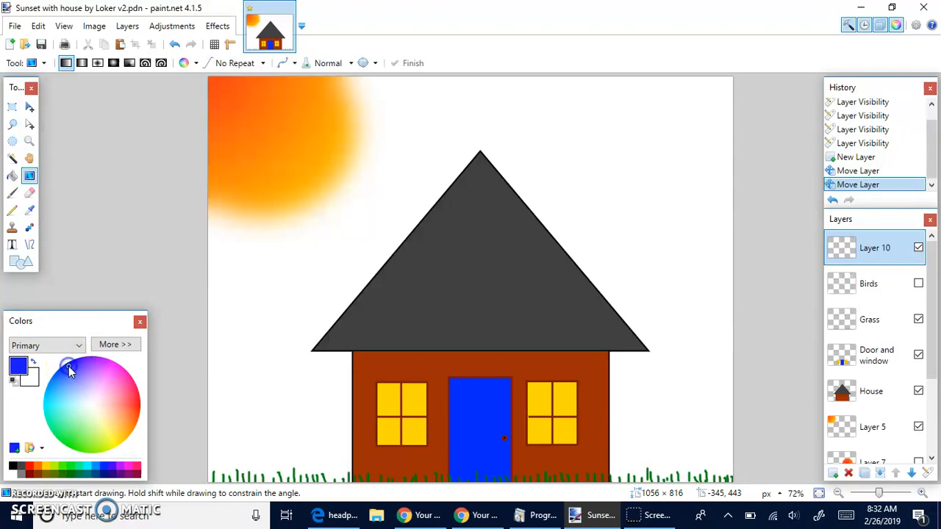
left_click(30, 383)
left_click(111, 439)
mouse_move(125, 440)
left_mouse_down()
mouse_move(136, 410)
mouse_move(129, 431)
left_mouse_up()
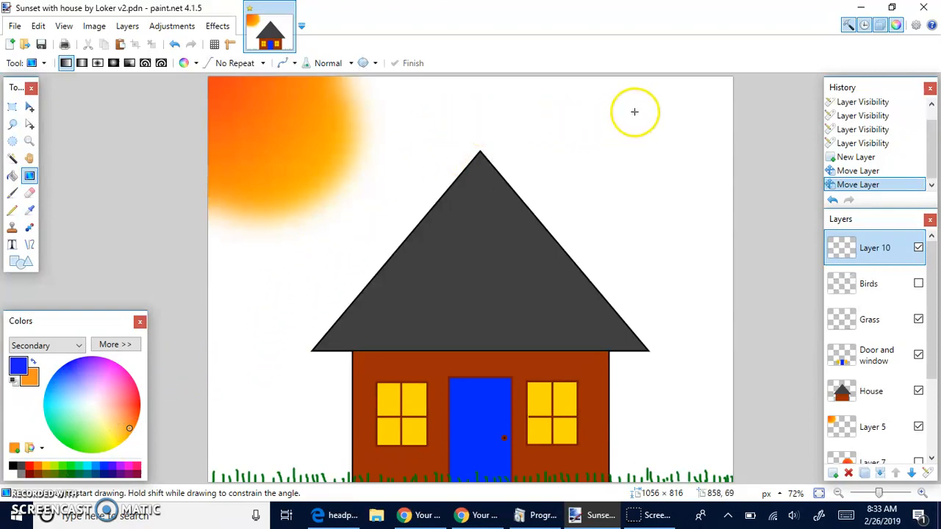
Draw a blue-to-orange gradient about 726 pixels long down the new layer and move that layer between Layer 7 and Sun.
left_click_drag(652, 107, 644, 442)
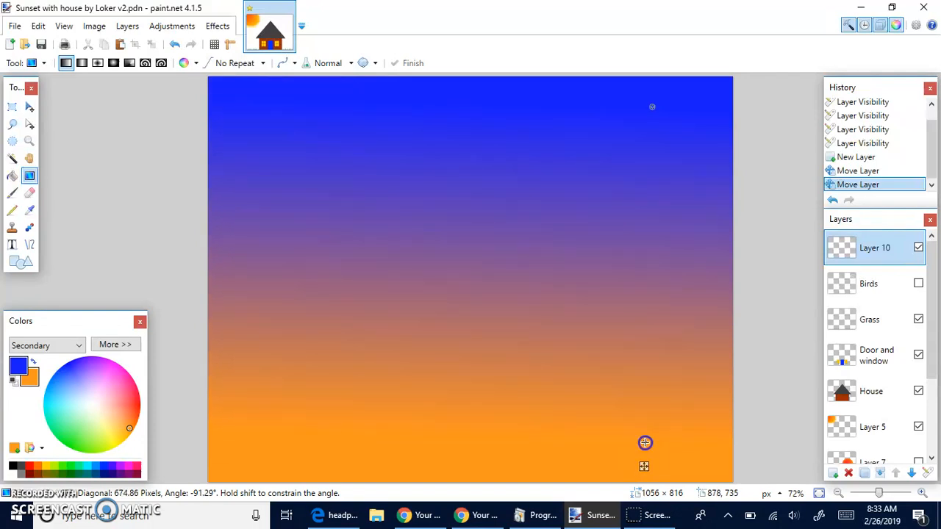
left_click_drag(646, 443, 666, 466)
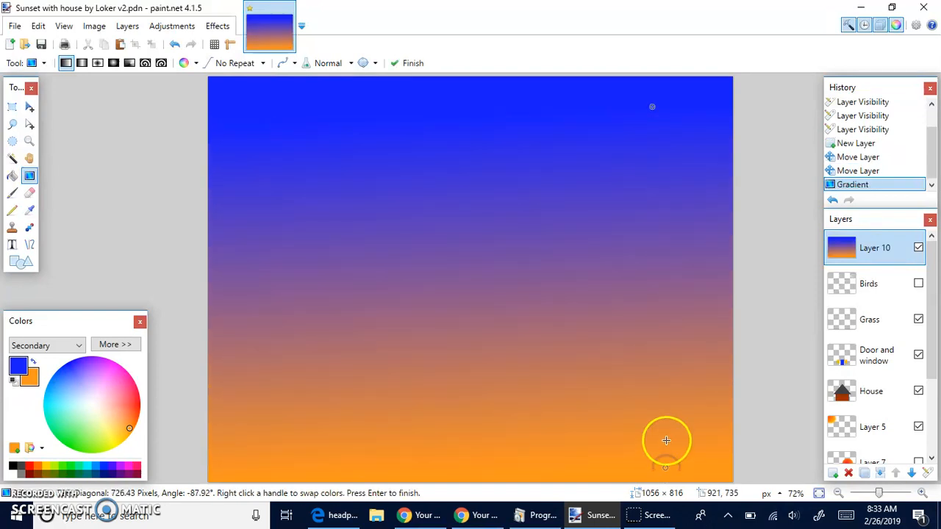
left_click_drag(874, 252, 868, 455)
scroll(875, 384, "down", 3)
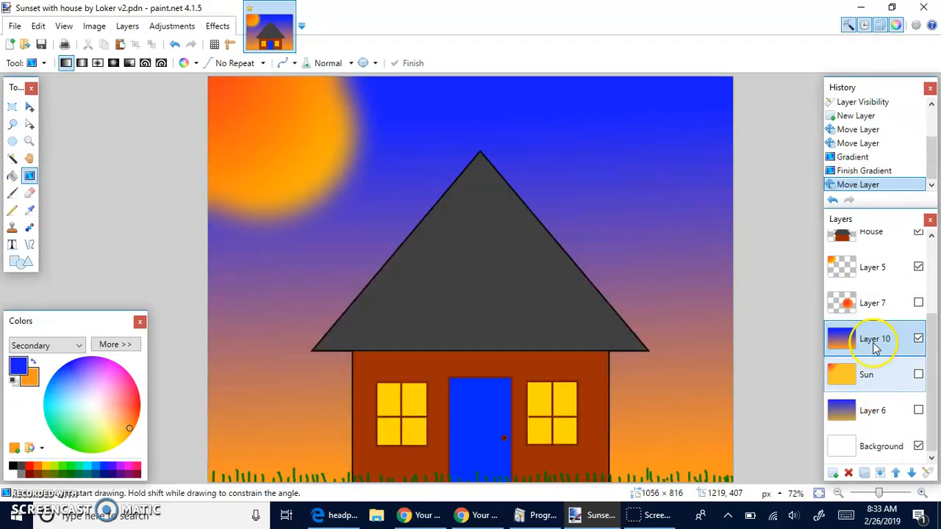
Compare the new gradient sky with the old Layer 6 sky by switching the visibility of both layers.
left_click(919, 338)
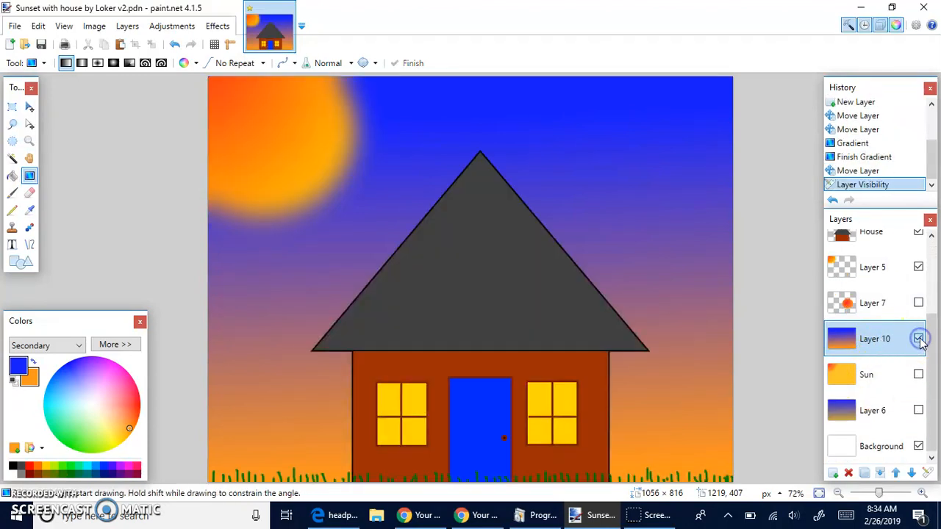
left_click(918, 411)
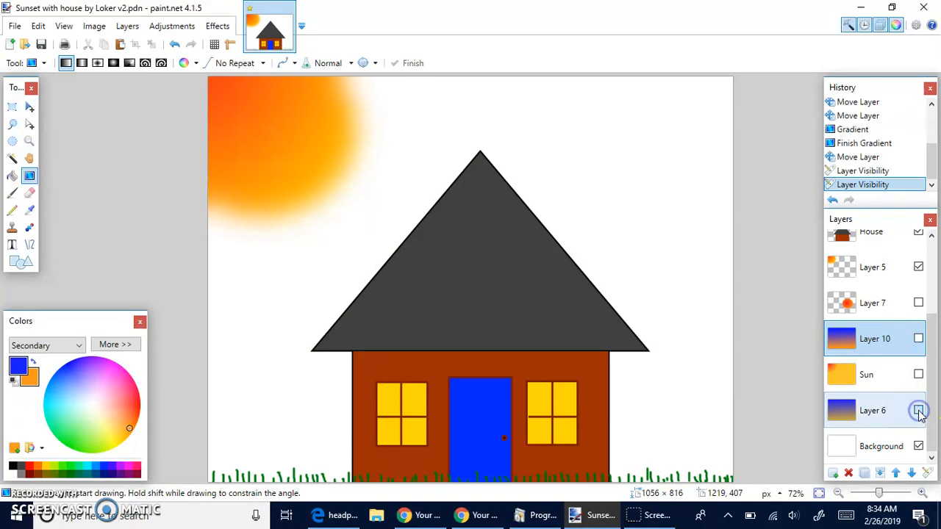
left_click(919, 411)
left_click(918, 339)
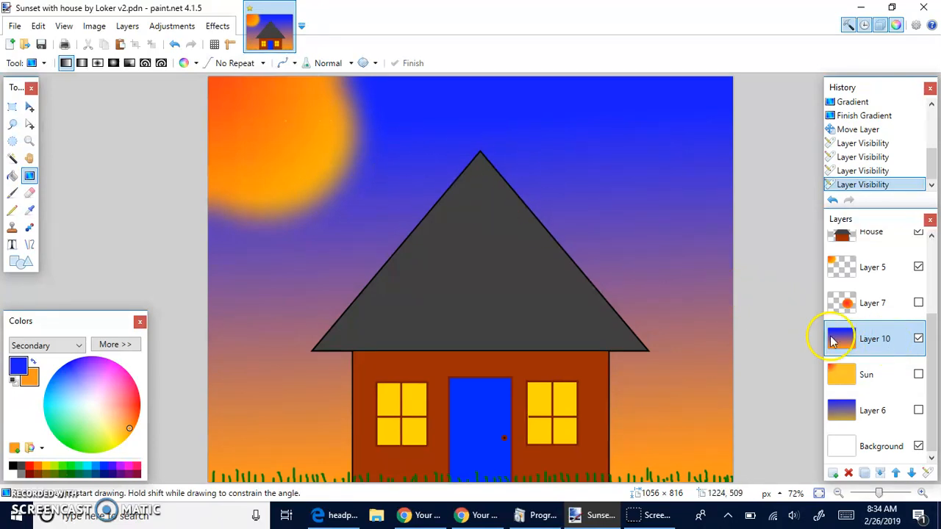
Hide the corner sun on Layer 5 and show the round sun on Layer 7.
left_click(918, 267)
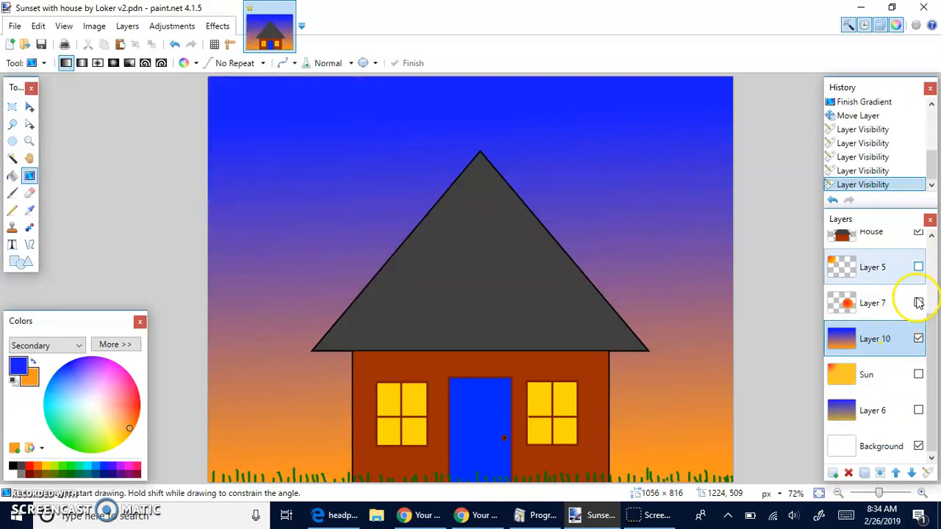
left_click(881, 306)
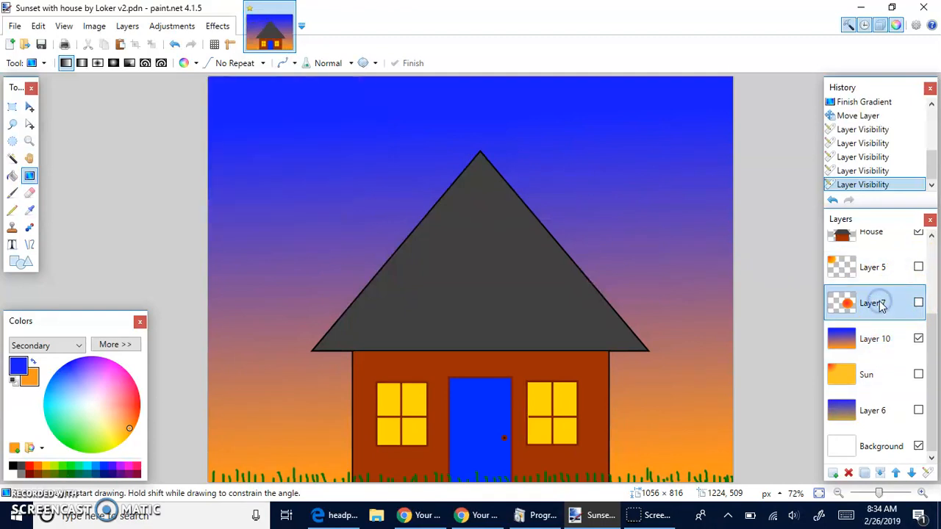
left_click(919, 302)
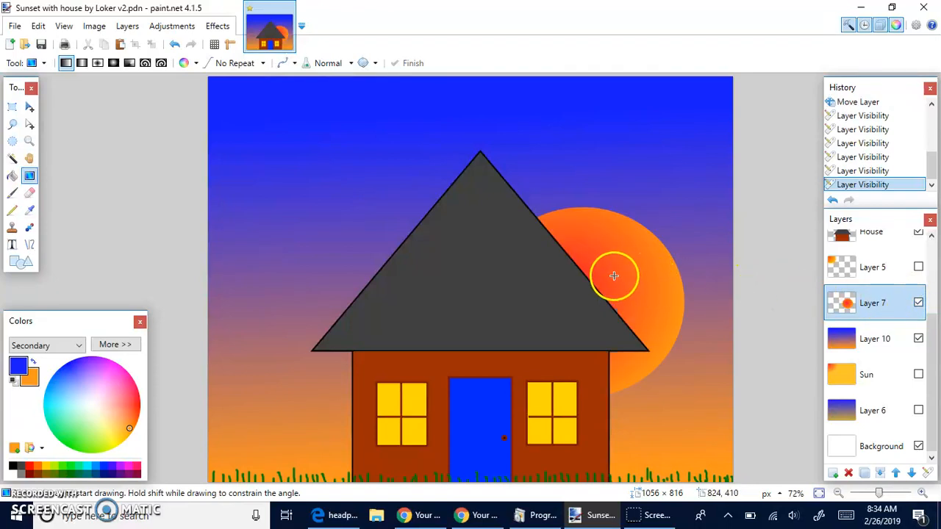
Move the sun on Layer 7 up about 178 pixels and right about 19 pixels, and select it with the Magic Wand.
left_click(30, 107)
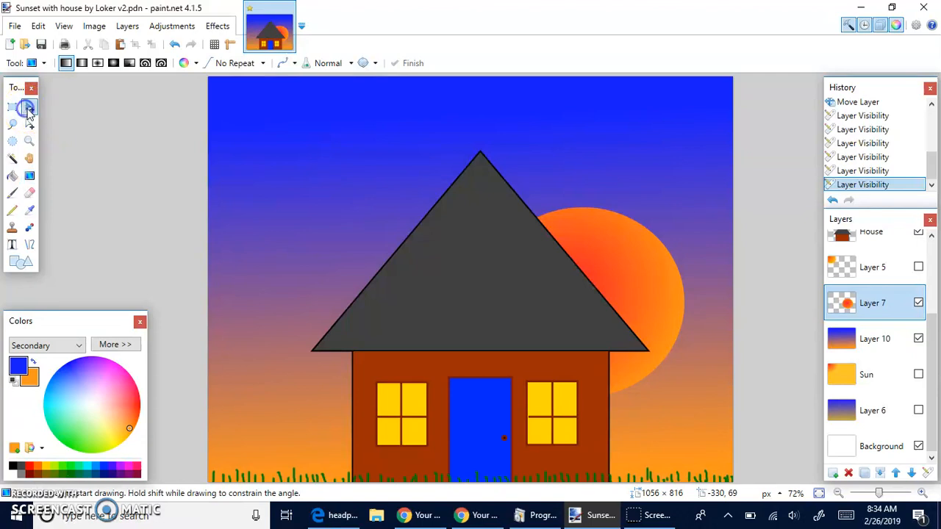
left_click_drag(616, 279, 625, 195)
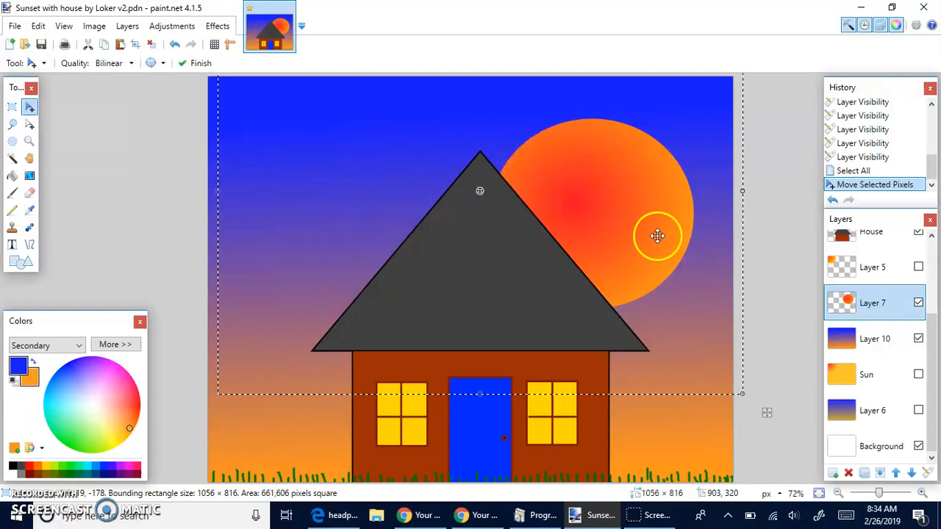
left_click(12, 158)
left_click(625, 190)
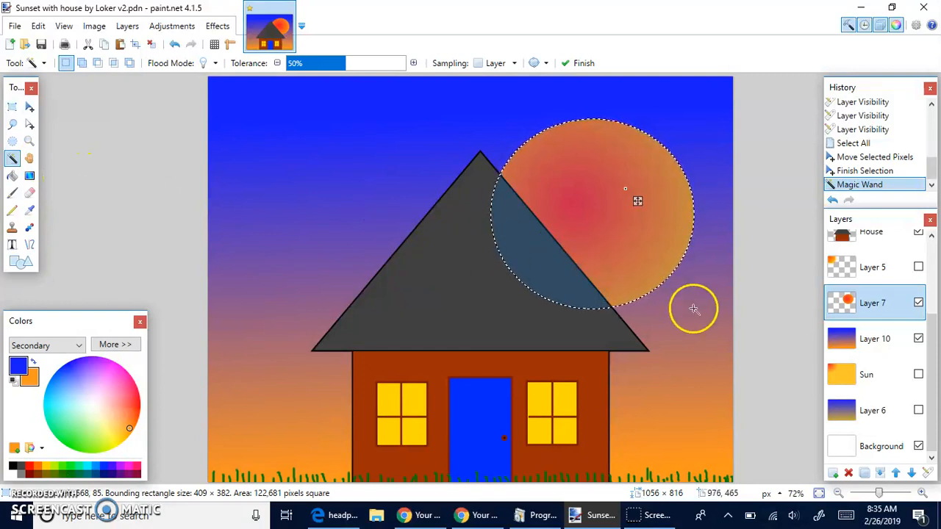
Hide Layer 7 and clear the selection around the sun.
left_click(919, 303)
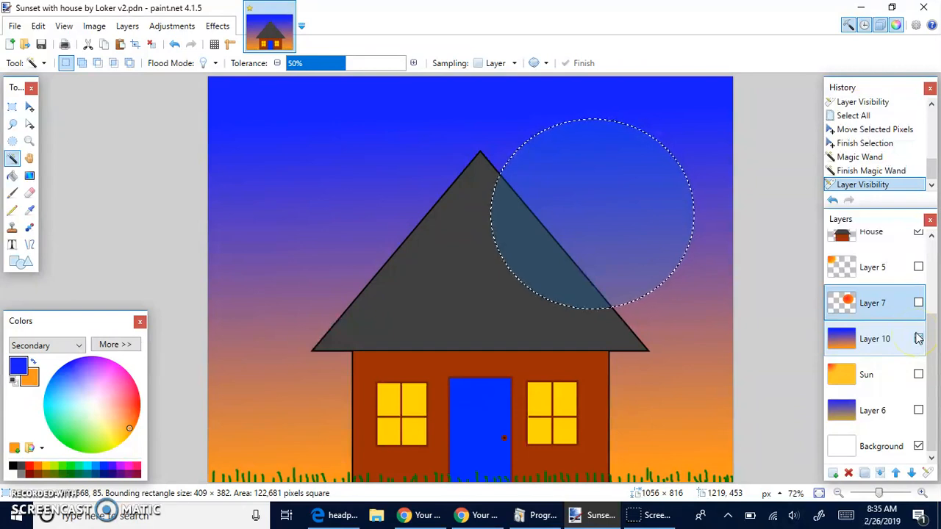
key("ctrl+d")
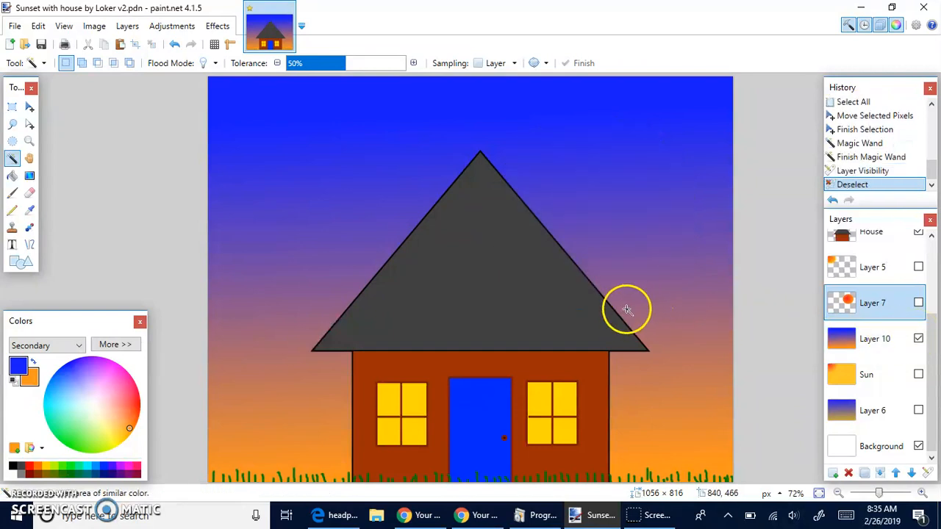
Add a new empty layer directly above Layer 7.
scroll(901, 316, "up", 3)
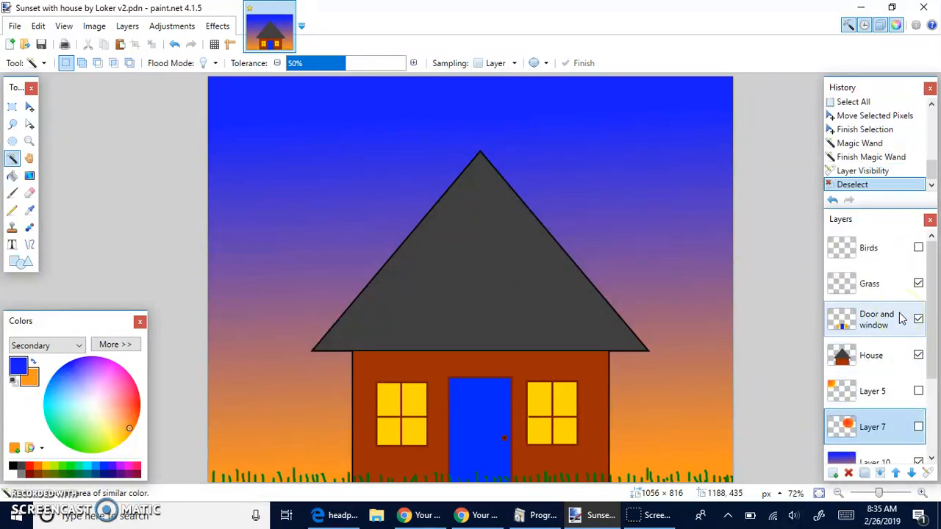
left_click(834, 474)
scroll(895, 440, "down", 1)
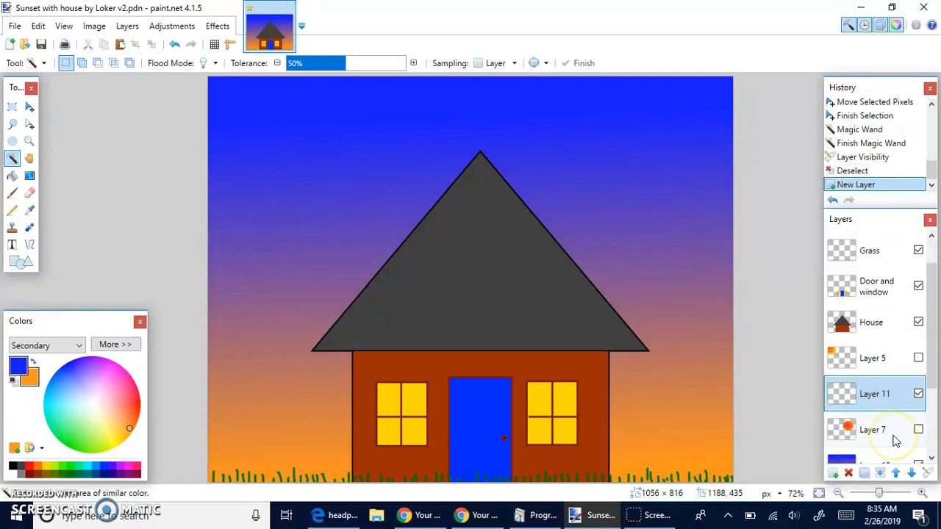
scroll(892, 436, "down", 3)
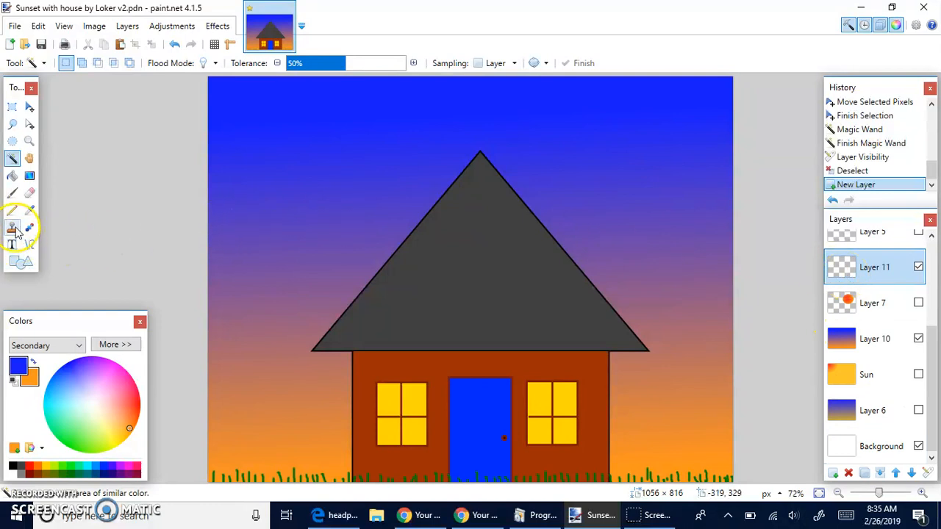
Draw a filled orange ellipse about 325 by 337 pixels as a sun and place it in the sky left of the roof peak.
left_click(21, 262)
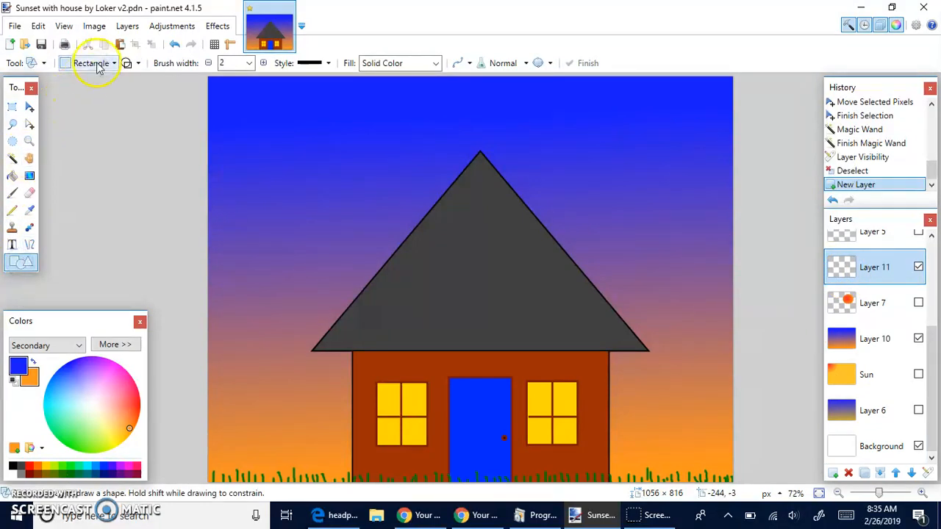
left_click(98, 65)
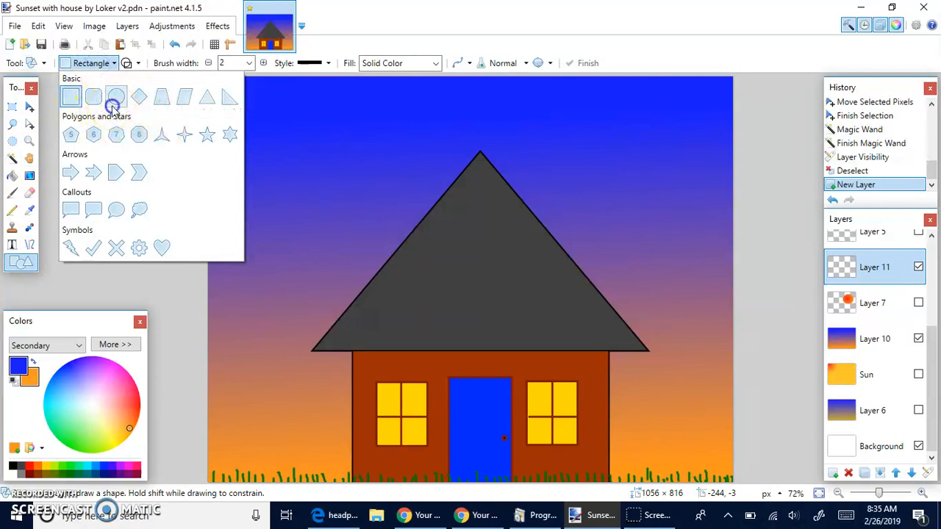
left_click(115, 98)
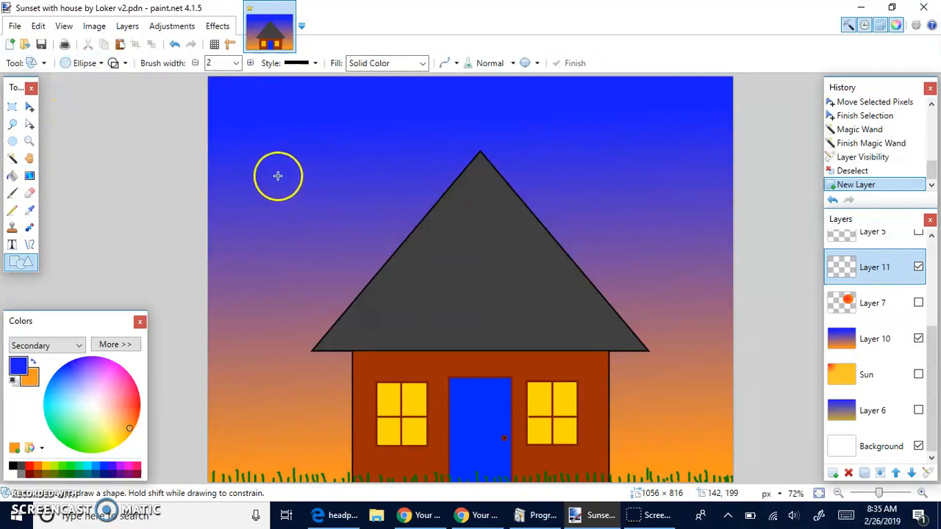
left_click(256, 229)
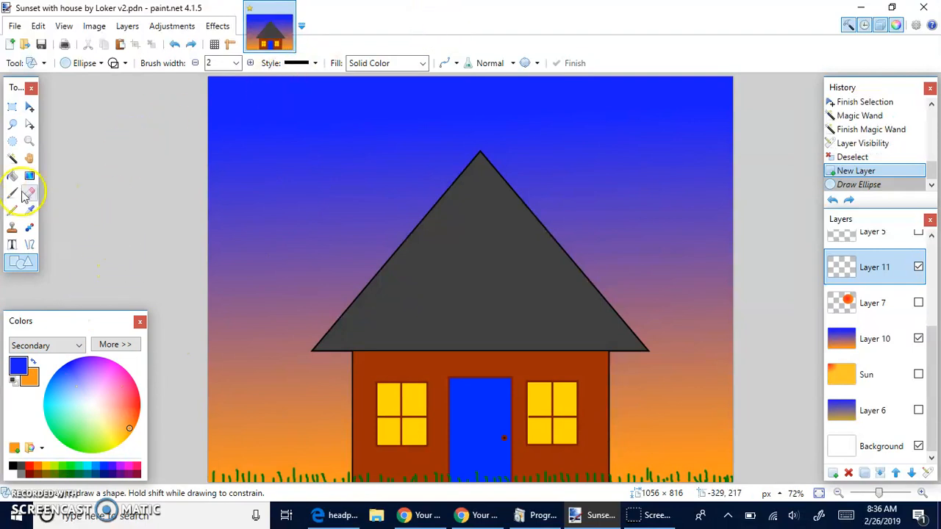
left_click(119, 63)
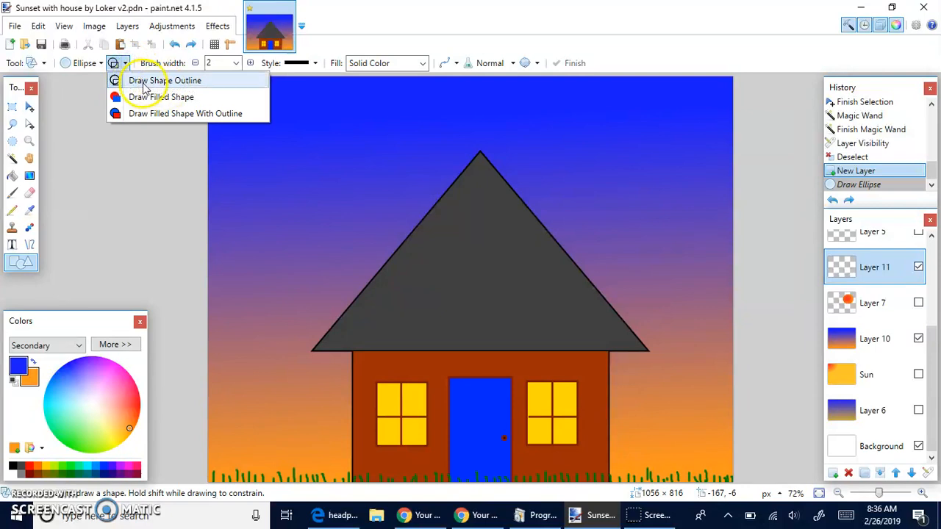
left_click(164, 101)
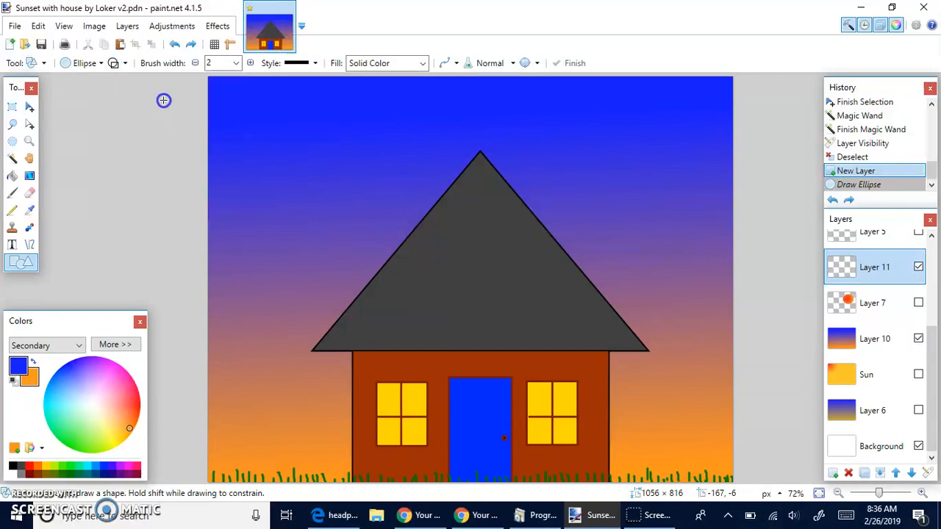
left_click(33, 362)
mouse_move(264, 192)
left_mouse_down()
mouse_move(343, 307)
mouse_move(424, 357)
left_mouse_up()
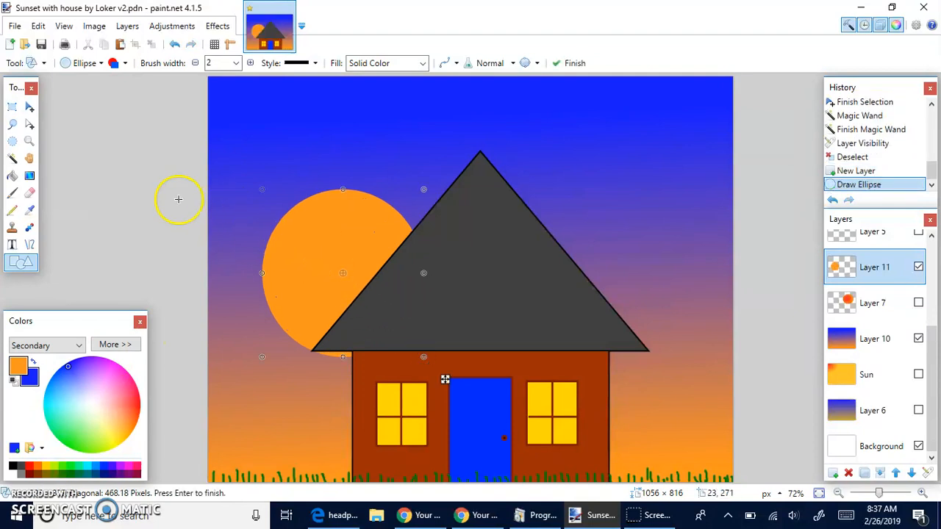
left_click_drag(308, 246, 275, 175)
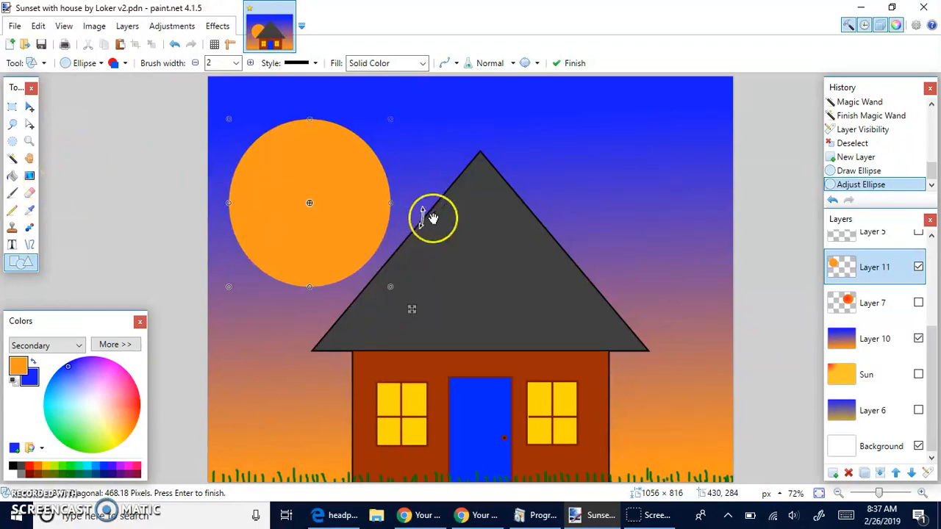
Select the orange sun with the Magic Wand and set the secondary colour to yellow for the Gradient tool.
left_click(29, 176)
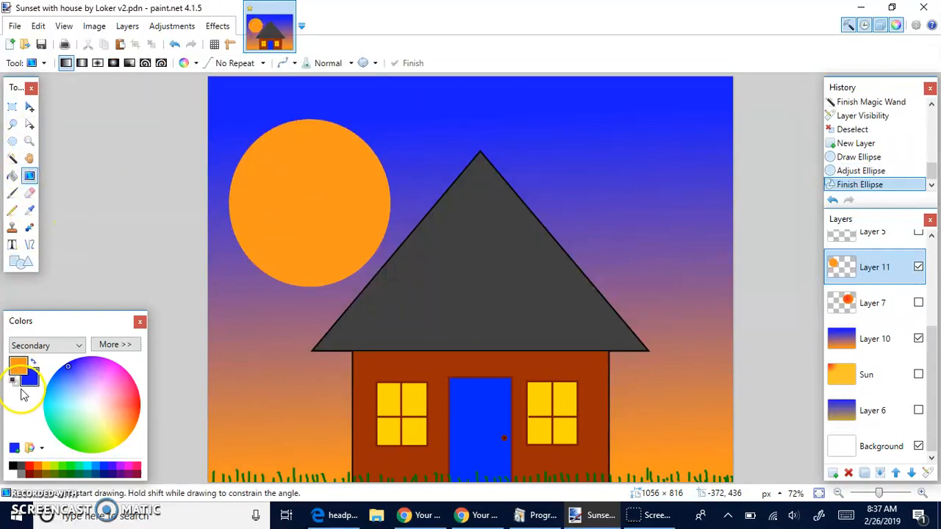
left_click(12, 158)
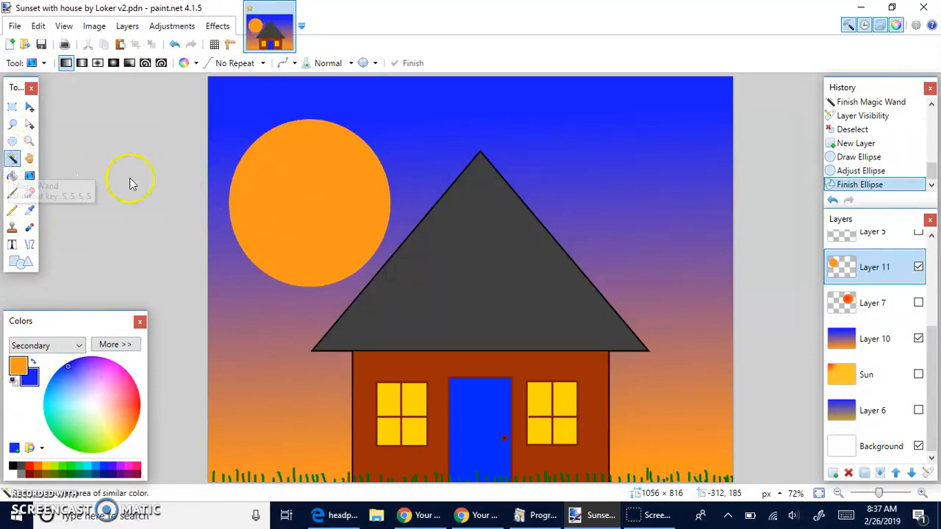
left_click(295, 189)
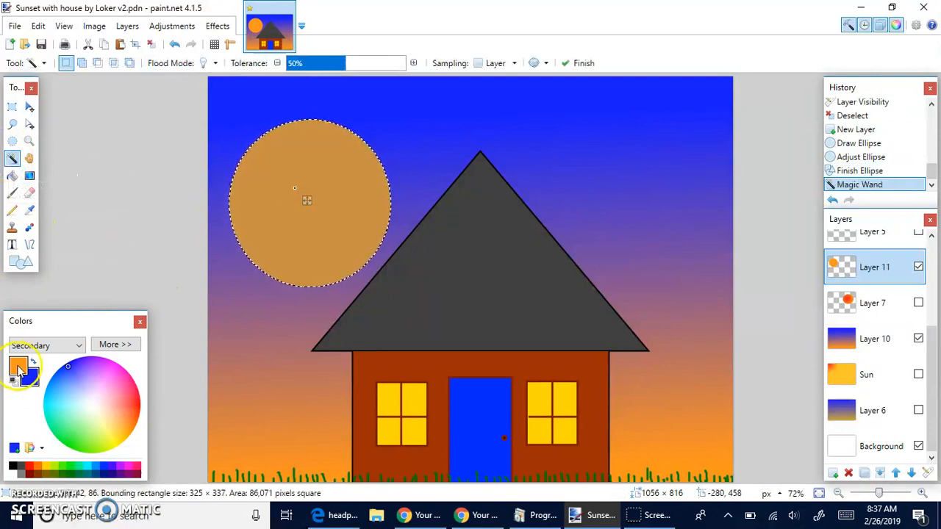
left_click(29, 177)
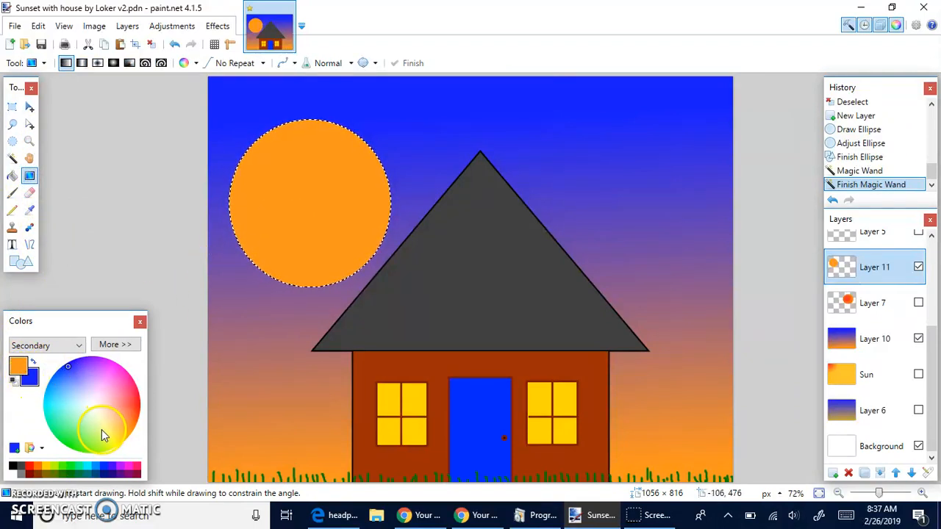
left_click(115, 443)
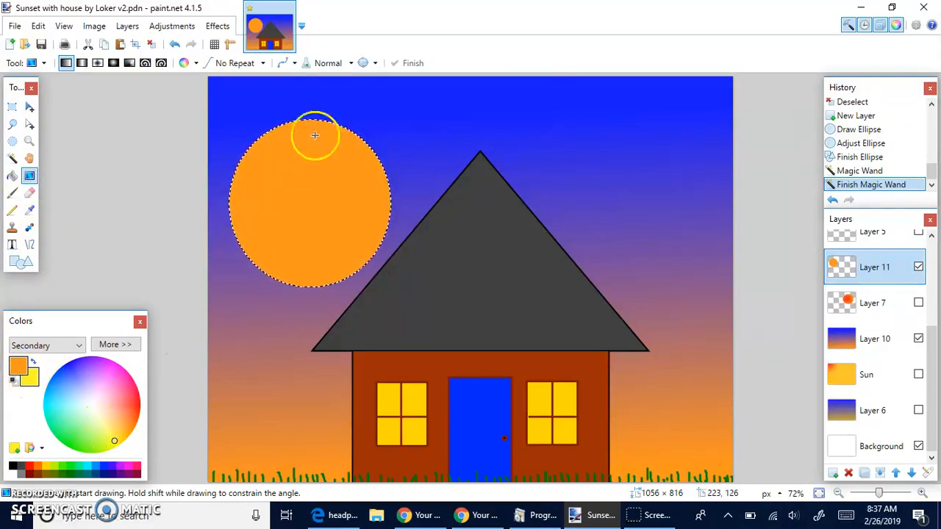
Fill the selected sun with a radial gradient, orange at its centre and fading to yellow, instead of a linear one.
left_click_drag(296, 98, 343, 272)
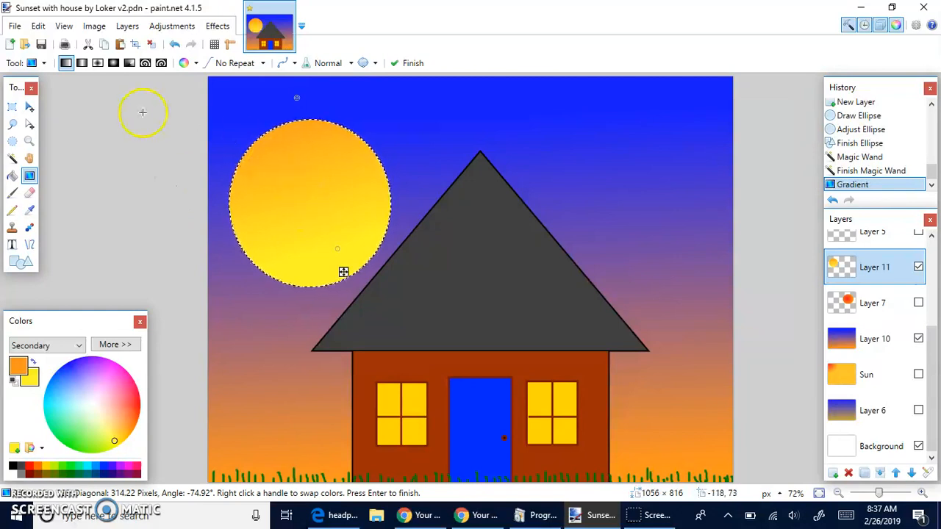
key("ctrl+z")
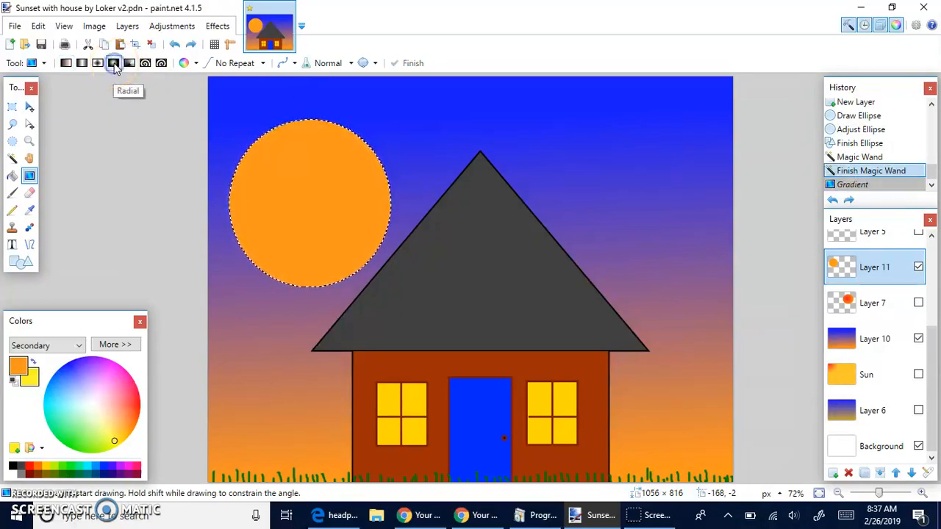
left_click_drag(310, 188, 320, 271)
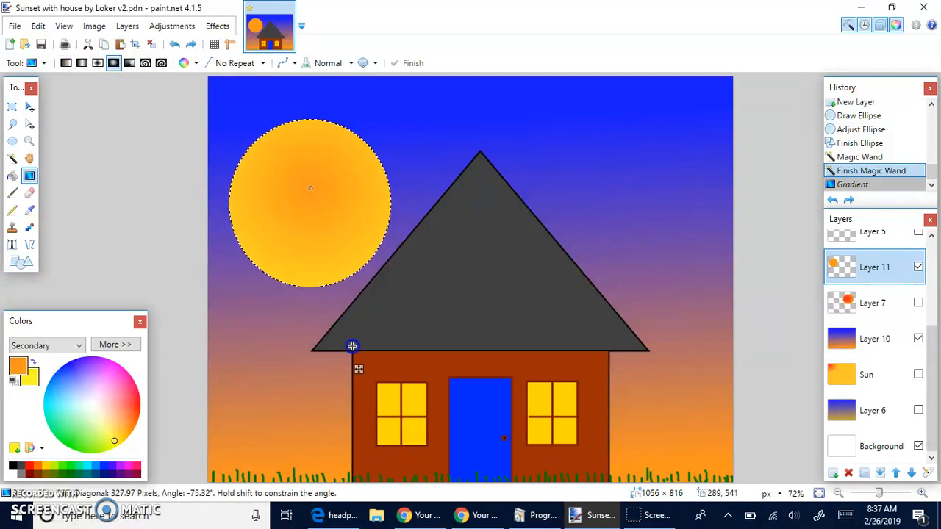
left_click_drag(354, 348, 353, 348)
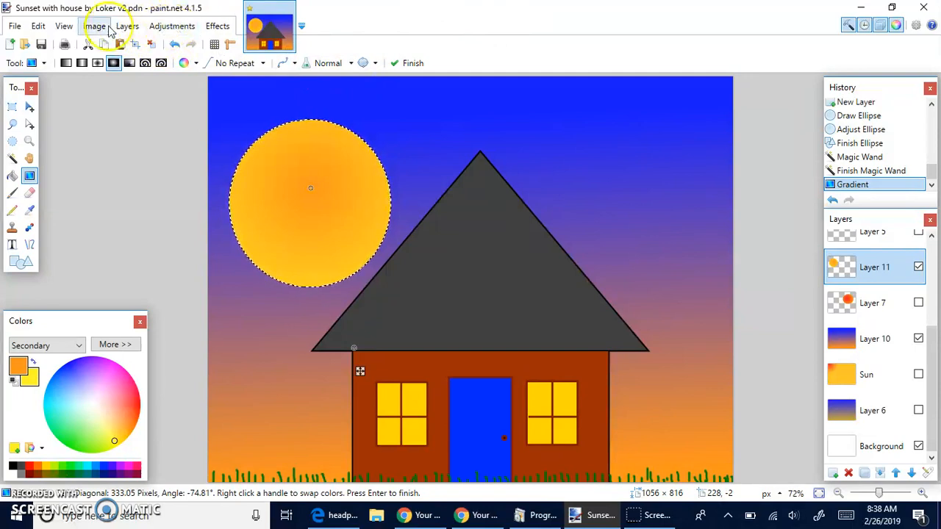
Apply a Gaussian Blur with a radius of 128 to the selected sun.
left_click(171, 27)
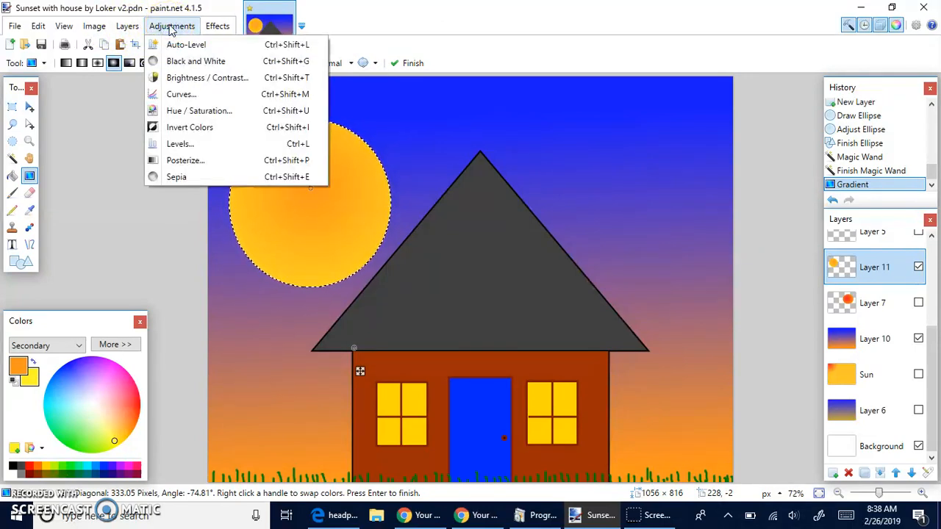
mouse_move(219, 26)
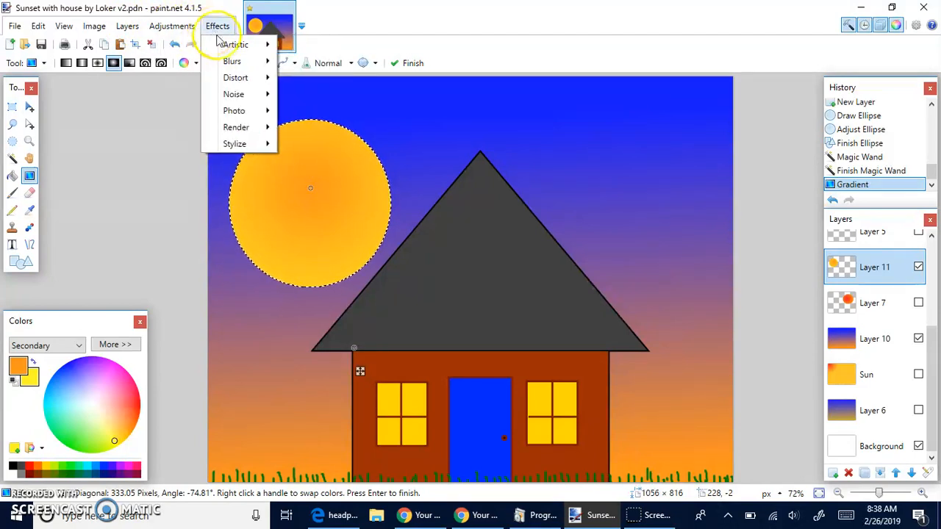
mouse_move(232, 64)
left_click(214, 26)
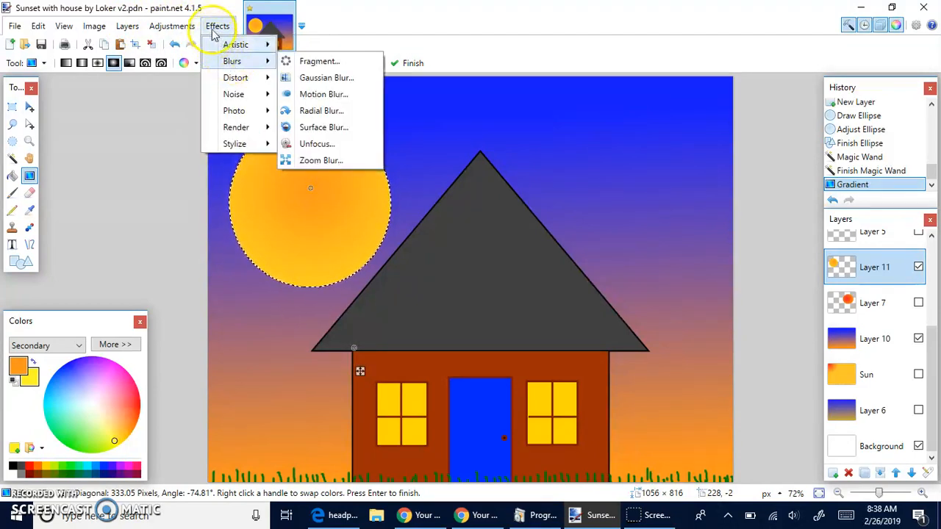
left_click(232, 62)
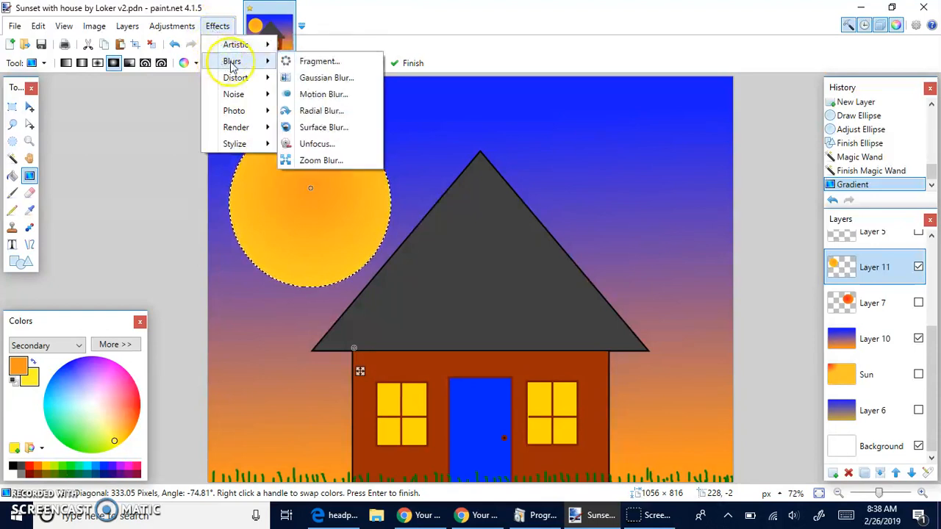
left_click(332, 84)
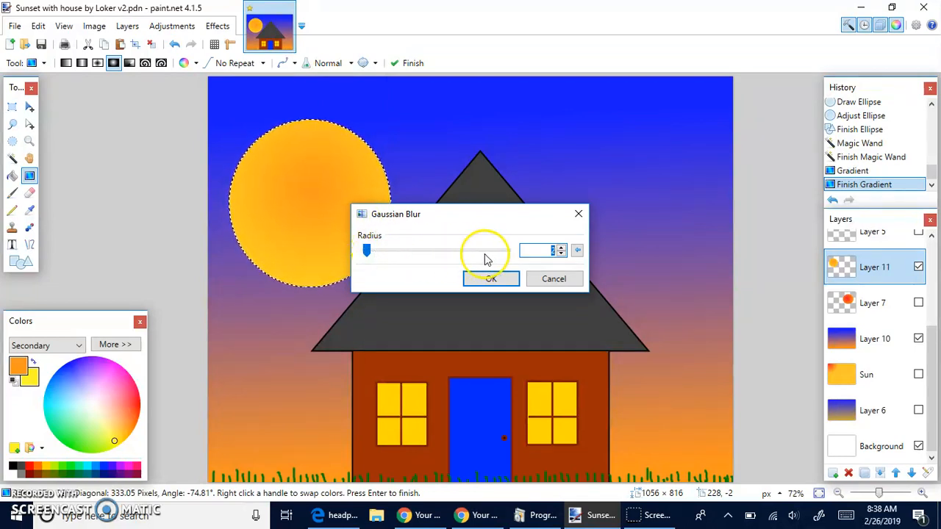
left_click_drag(369, 252, 466, 255)
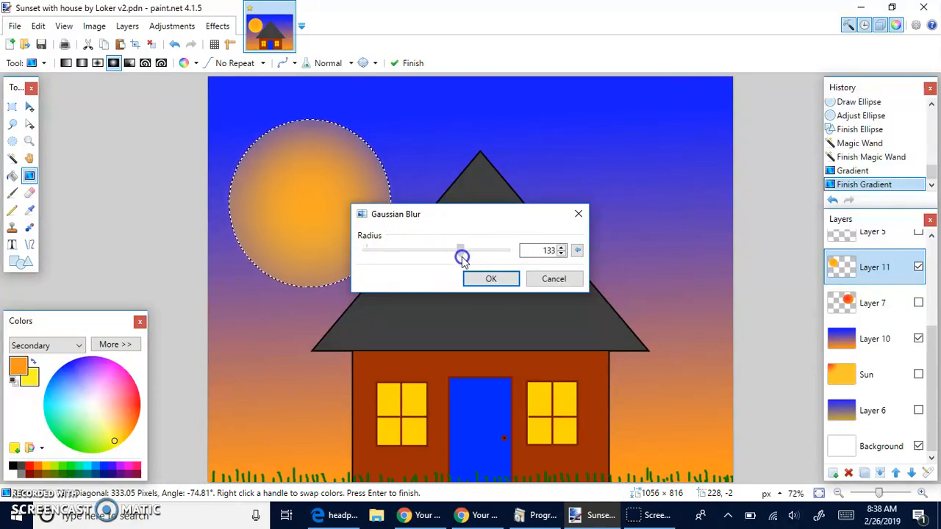
left_click_drag(464, 261, 459, 261)
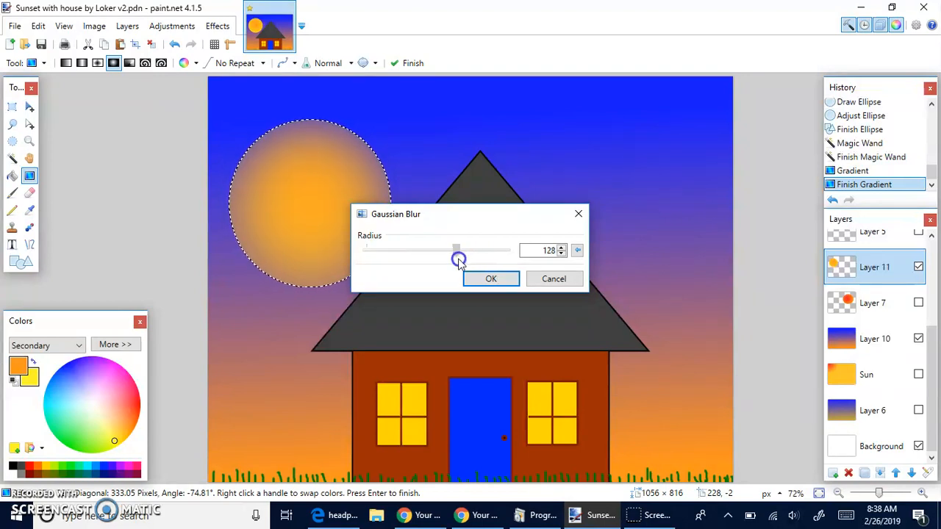
left_click(491, 282)
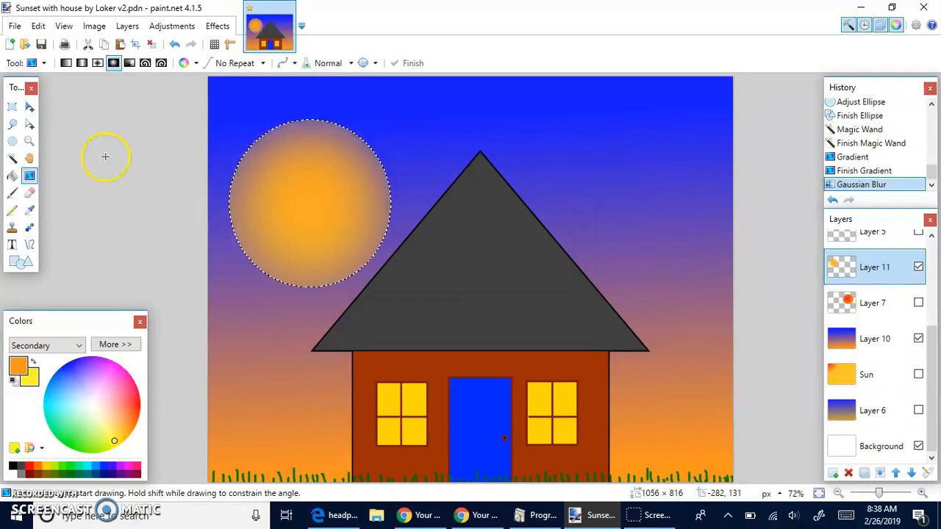
Enlarge the blurred sun to about 431 by 428 pixels and place it partly behind the left slope of the roof.
left_click_drag(310, 193, 385, 199)
key("ctrl+z")
left_click(30, 107)
left_click_drag(342, 155, 294, 332)
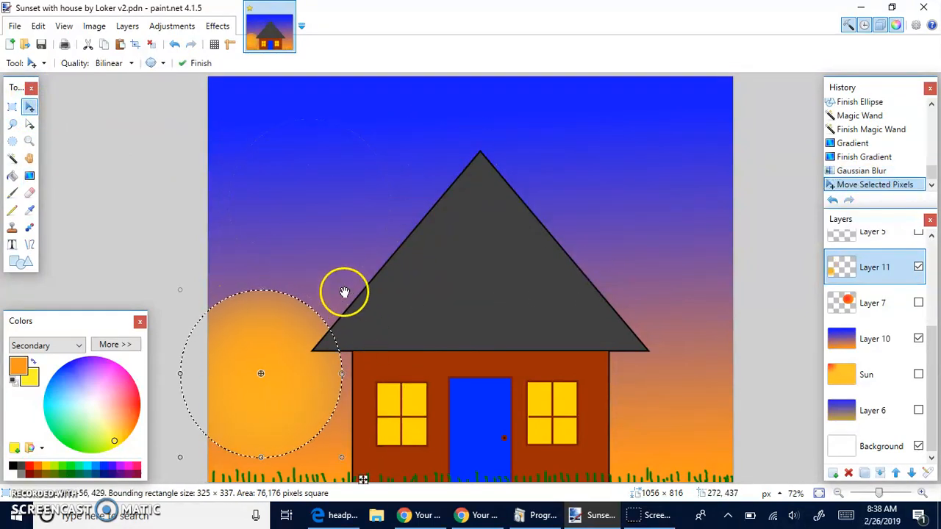
left_click_drag(341, 290, 388, 248)
left_click_drag(308, 316, 392, 301)
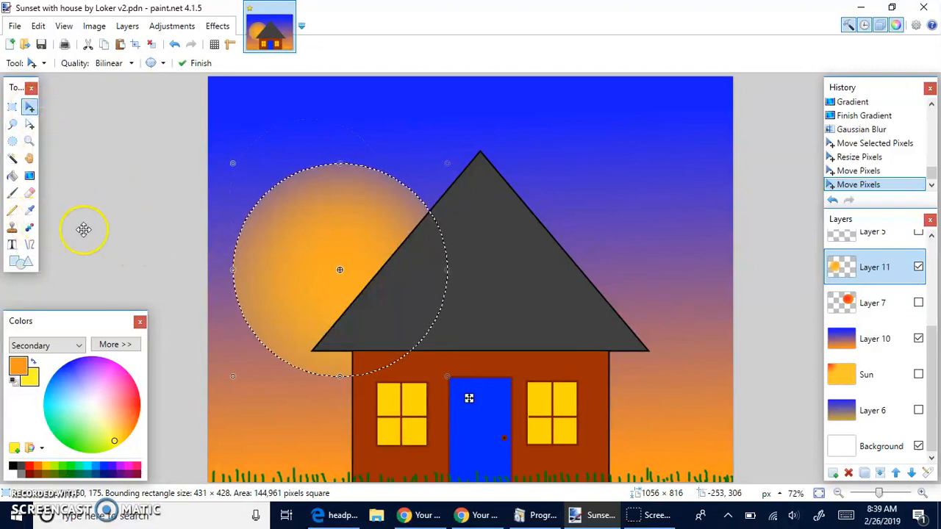
Add a new empty layer directly above the blurred sun's layer and clear the selection around the sun.
left_click(833, 473)
scroll(892, 311, "up", 3)
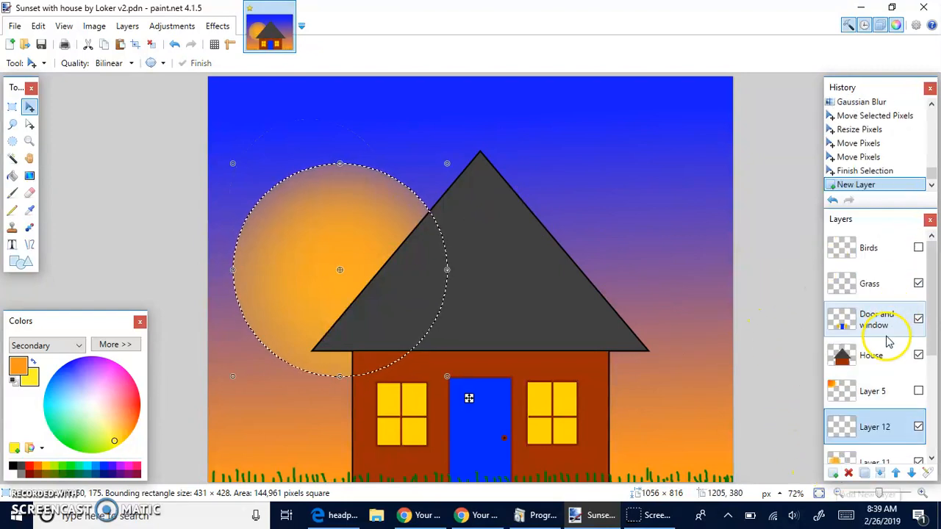
left_click(29, 247)
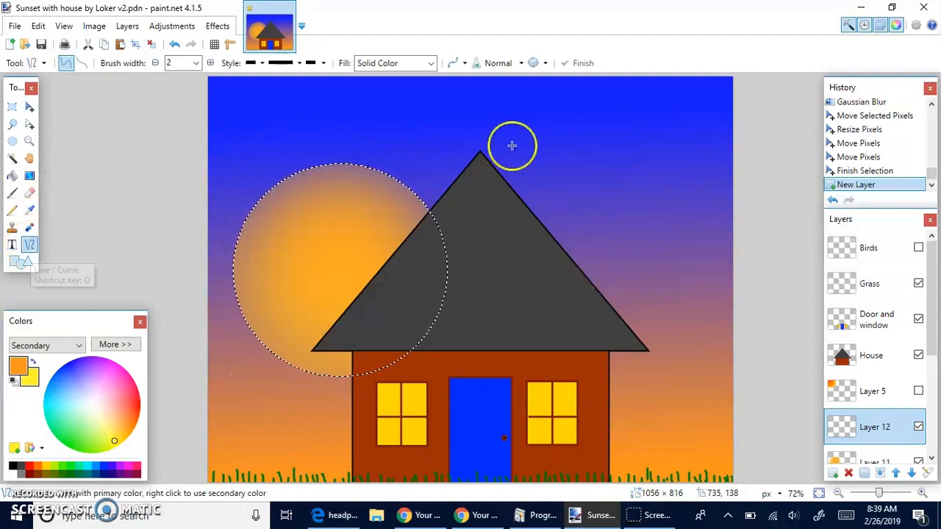
key("ctrl+d")
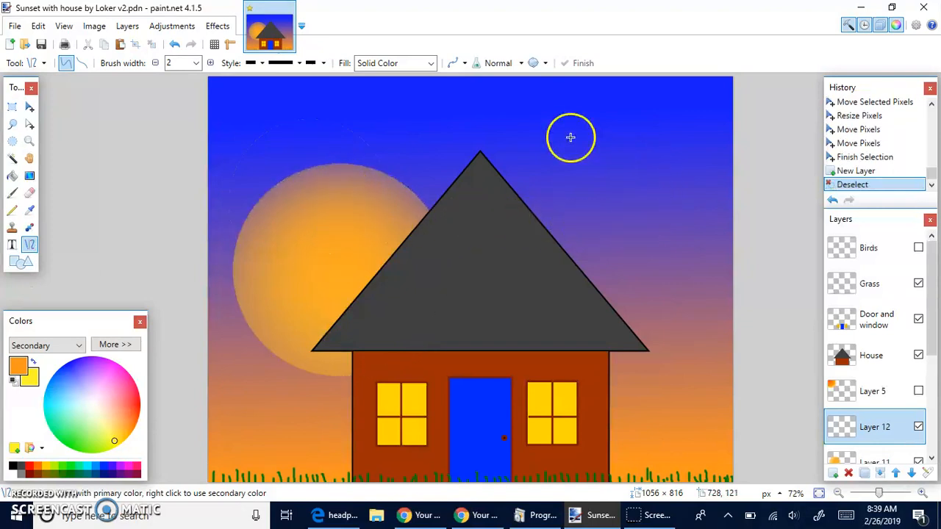
Draw an orange line with brush width 2 in the sky right of the roof peak and bend it into a wavy curve about 340 pixels long.
left_click_drag(521, 135, 679, 131)
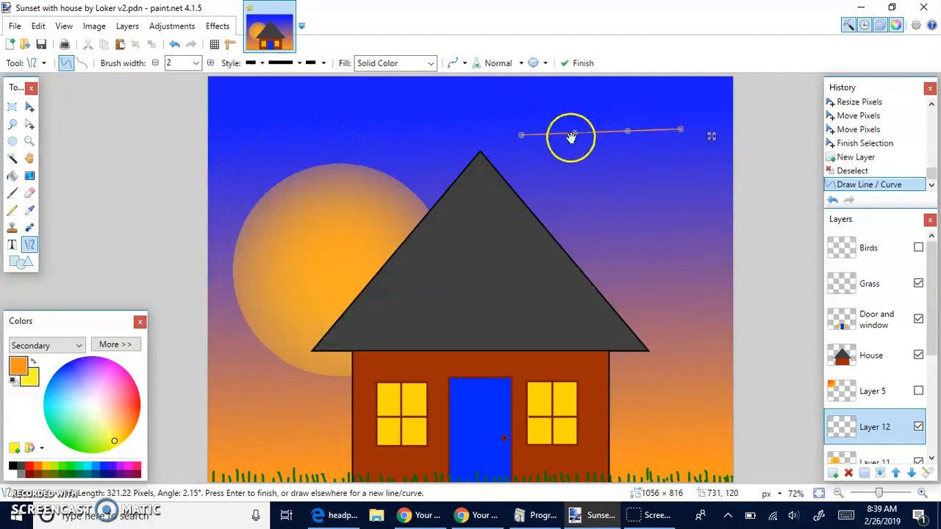
left_click_drag(572, 136, 576, 172)
left_click_drag(627, 131, 645, 185)
left_click_drag(681, 130, 665, 228)
left_click(604, 190)
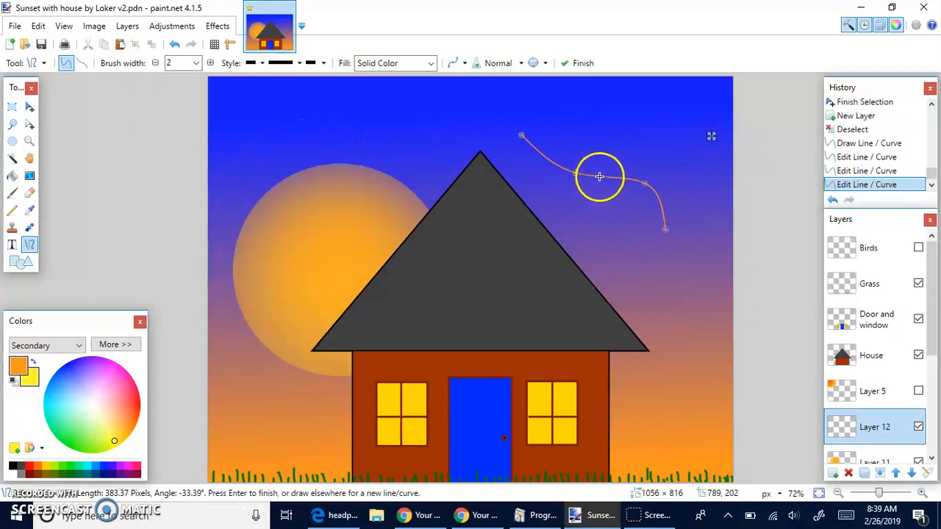
left_click_drag(521, 132, 538, 159)
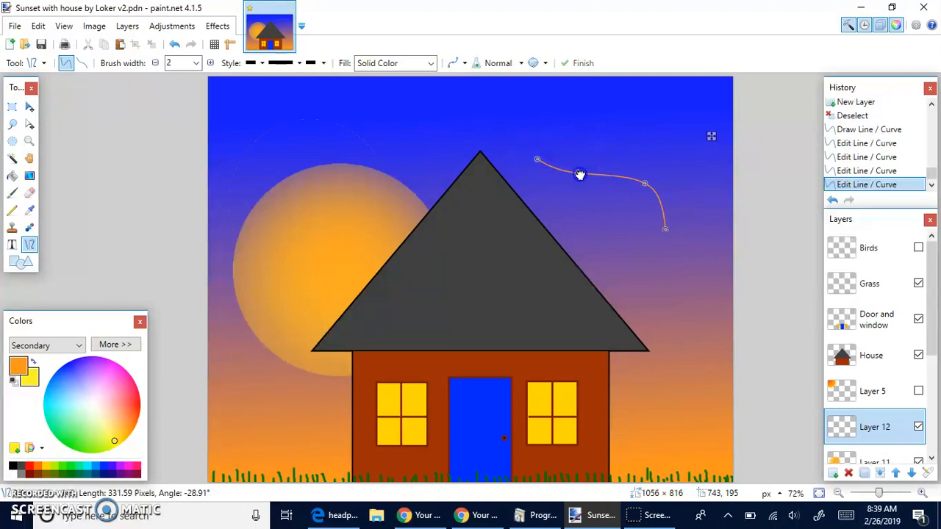
left_click_drag(594, 176, 591, 174)
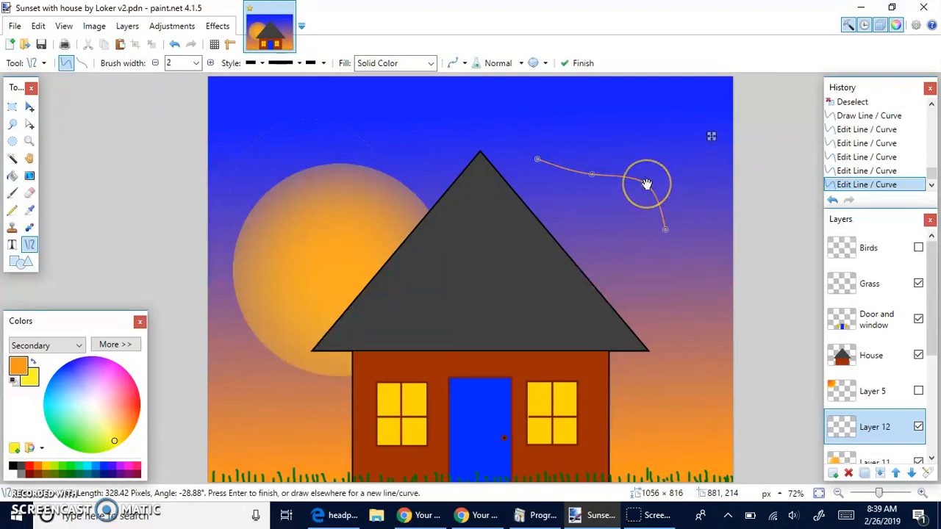
left_click_drag(646, 184, 645, 178)
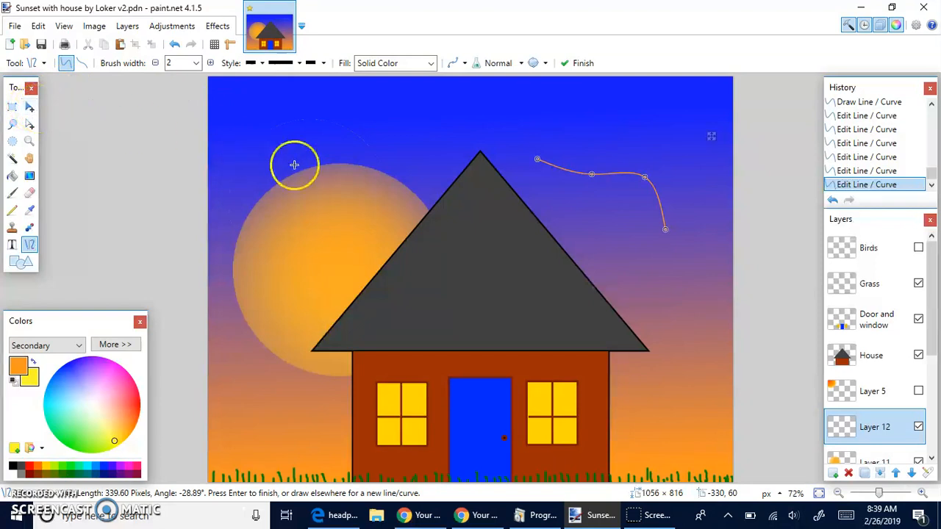
left_click_drag(604, 175, 593, 185)
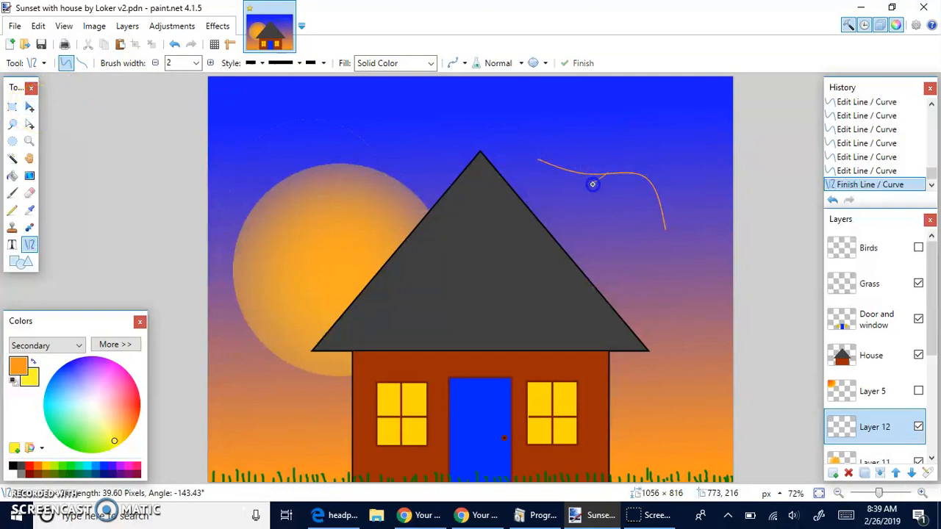
key("ctrl+z")
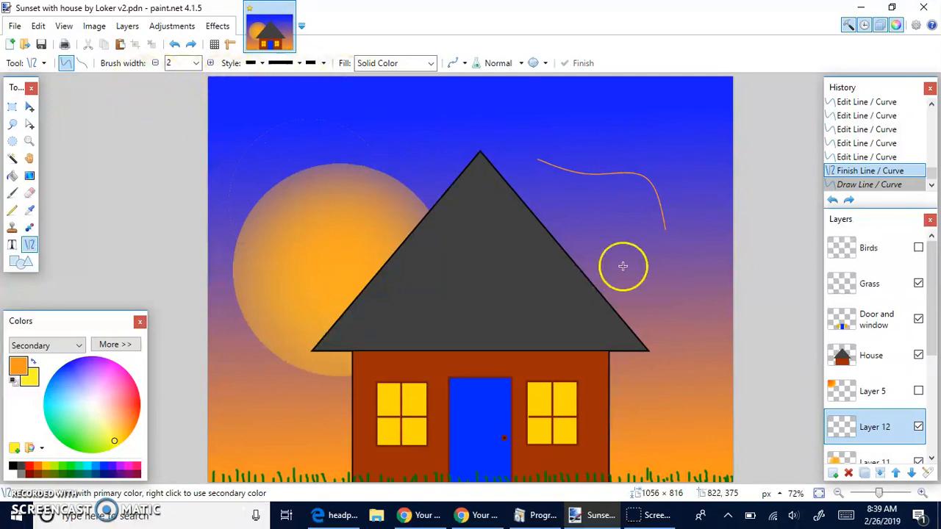
key("ctrl+z")
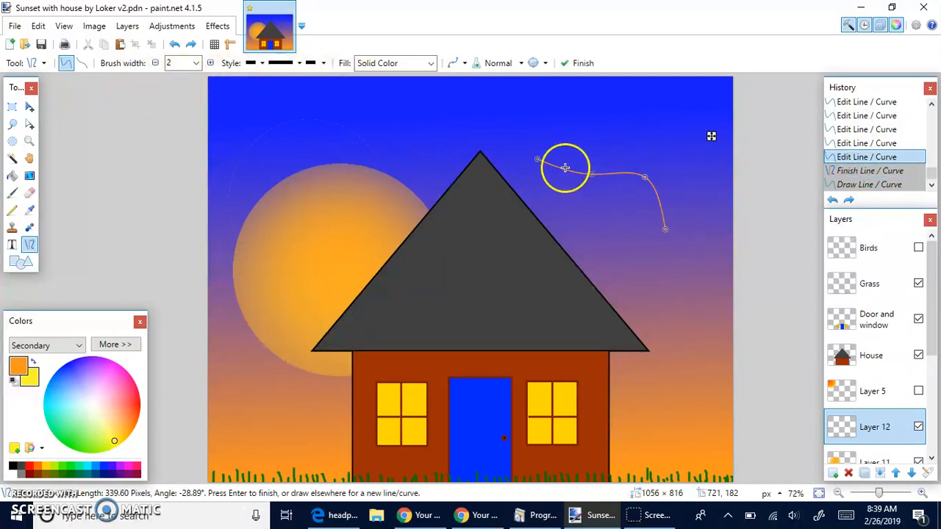
Reshape the orange curve to follow the roof's right edge from peak to eave, about 519 pixels long, and check it with the House layer hidden.
left_click_drag(539, 161, 483, 154)
left_click_drag(591, 174, 561, 214)
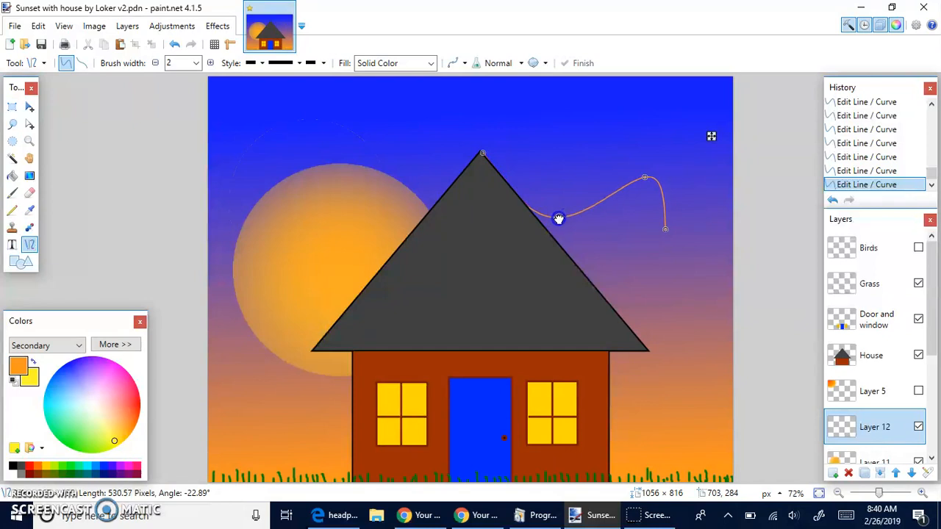
left_click_drag(644, 178, 595, 282)
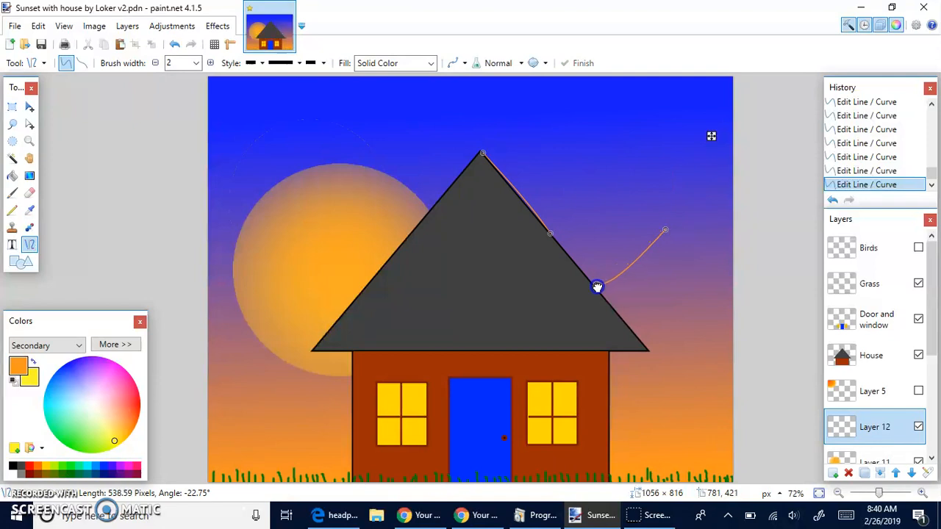
left_click_drag(665, 231, 647, 351)
left_click_drag(596, 287, 597, 291)
left_click_drag(548, 236, 536, 214)
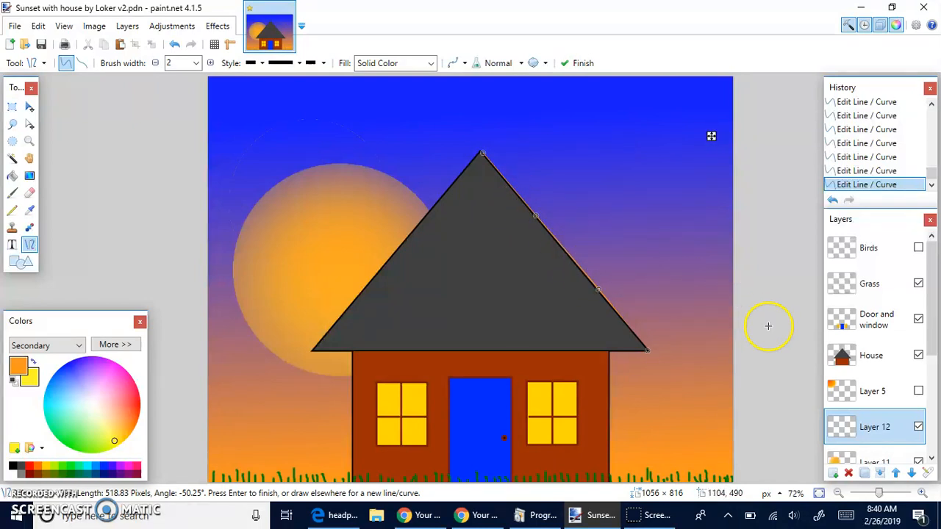
left_click(918, 356)
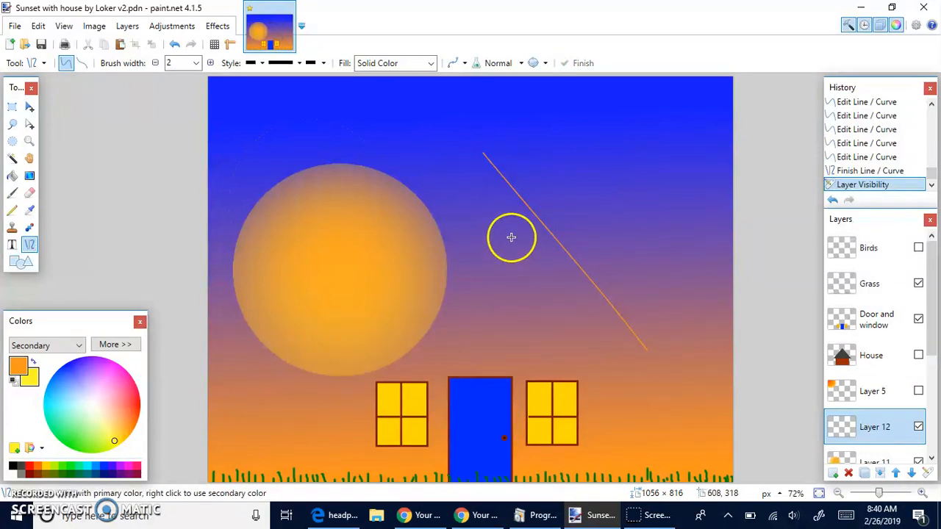
left_click(918, 356)
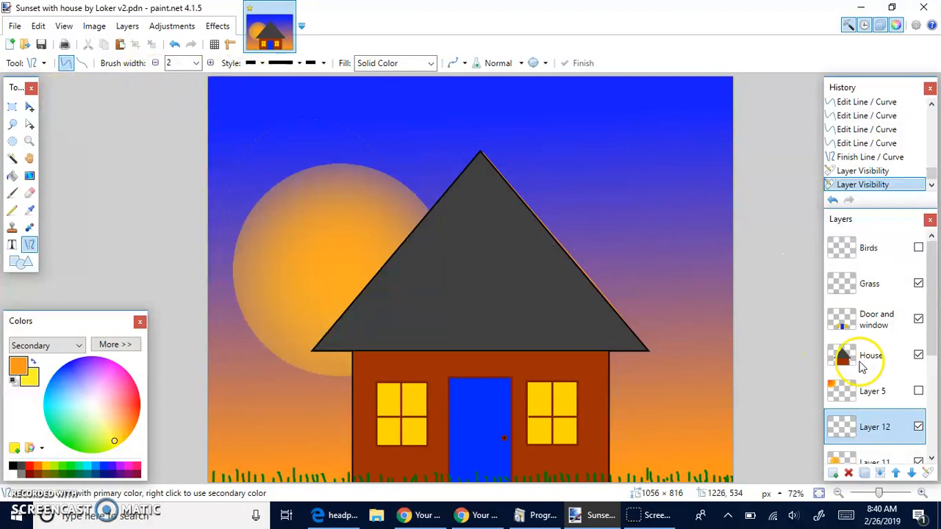
With the House layer hidden, erase the whole orange line from Layer 12 using brush width 52, and make the House layer visible again.
left_click(918, 356)
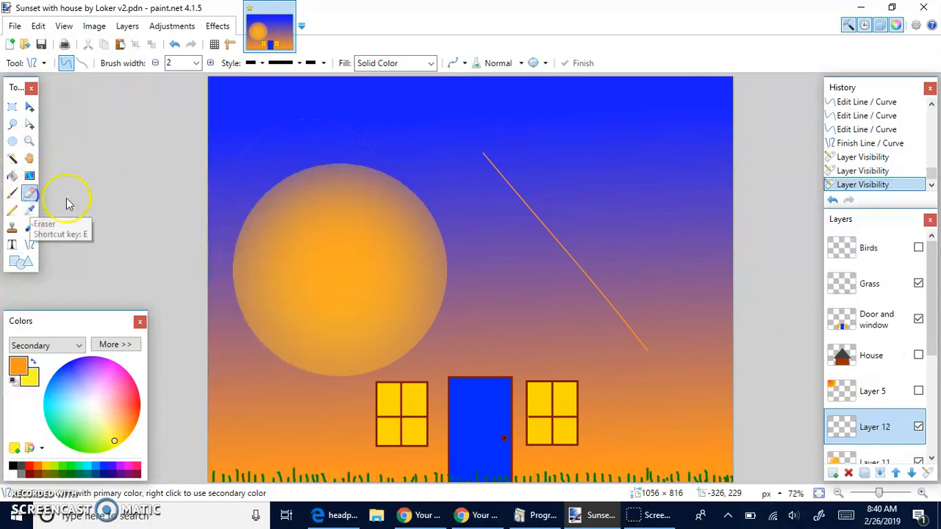
left_click(30, 193)
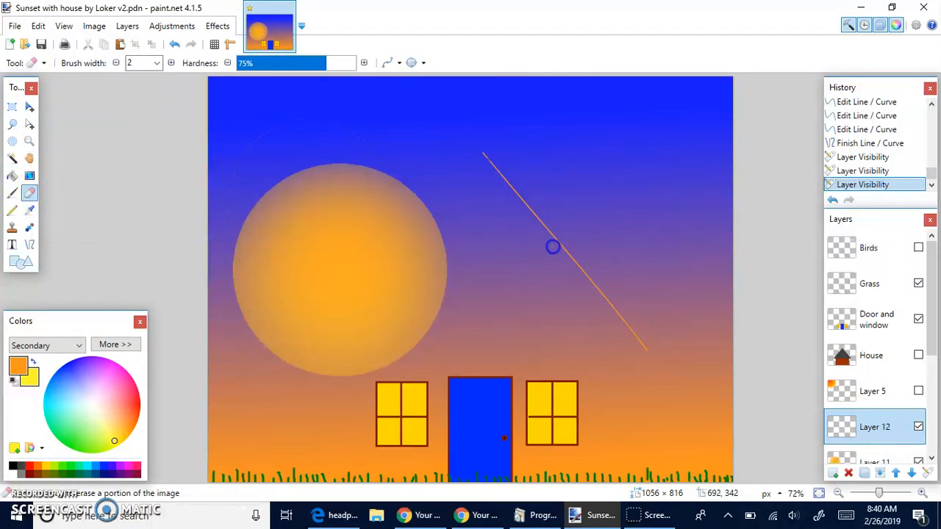
left_click_drag(546, 216, 536, 224)
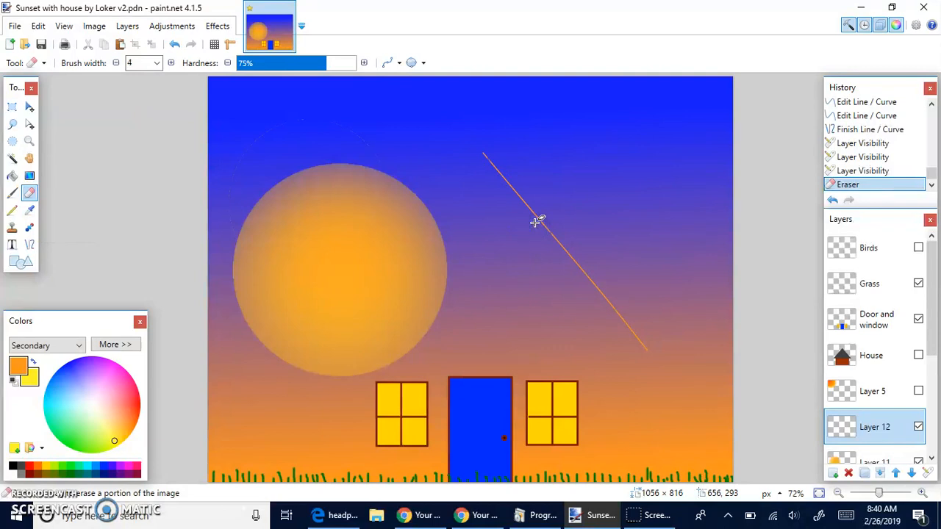
key("bracketright")
key("bracketright")
mouse_move(519, 209)
left_mouse_down()
mouse_move(487, 154)
mouse_move(503, 174)
left_mouse_up()
left_click(654, 362)
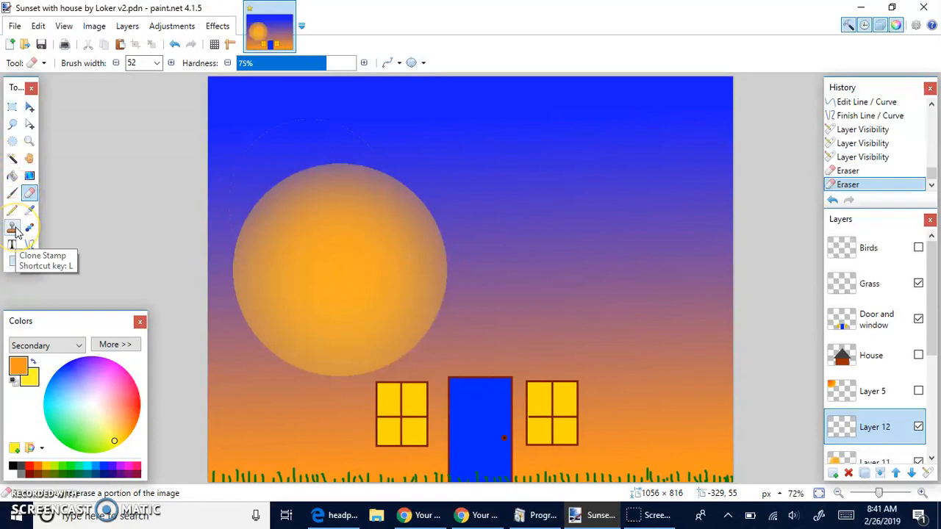
left_click(919, 355)
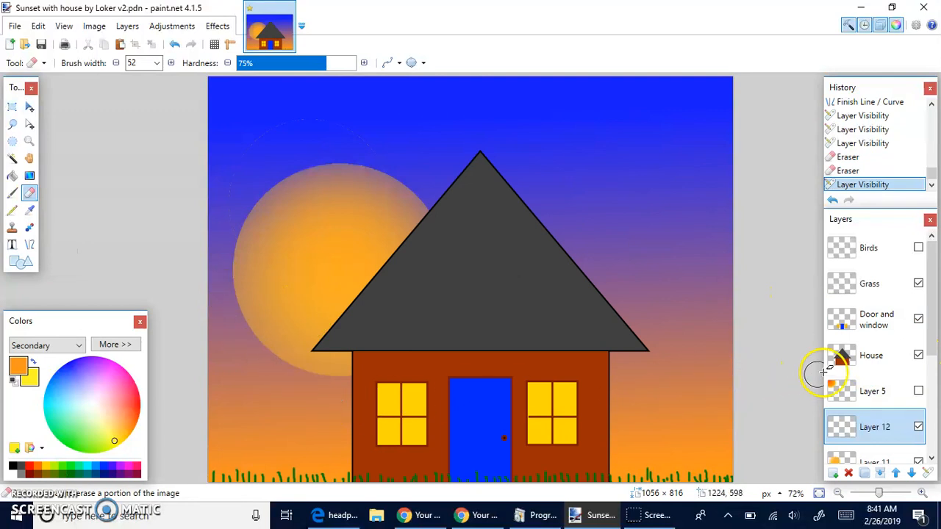
Try cloning the left window onto the middle of the roof on the Door and window layer at brush width 52, and undo the cloning.
left_click(879, 328)
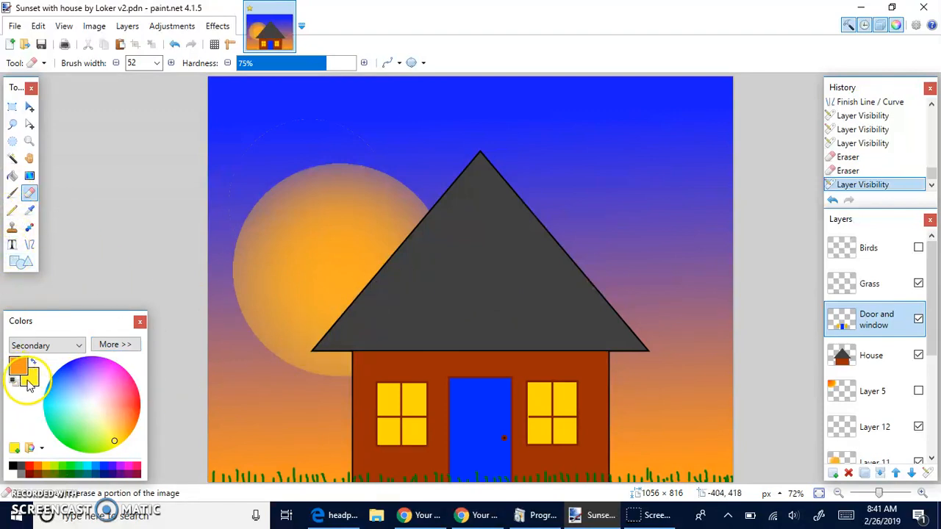
left_click(12, 228)
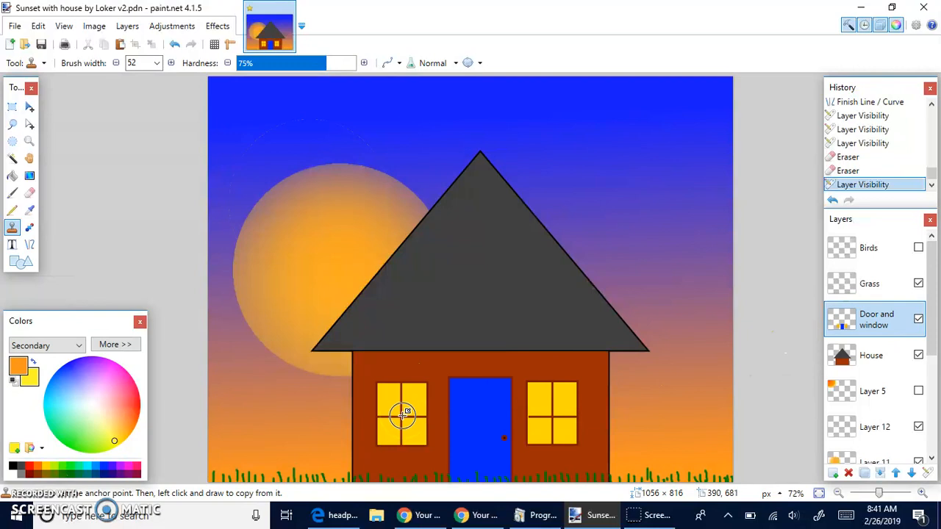
left_click(472, 266, "ctrl")
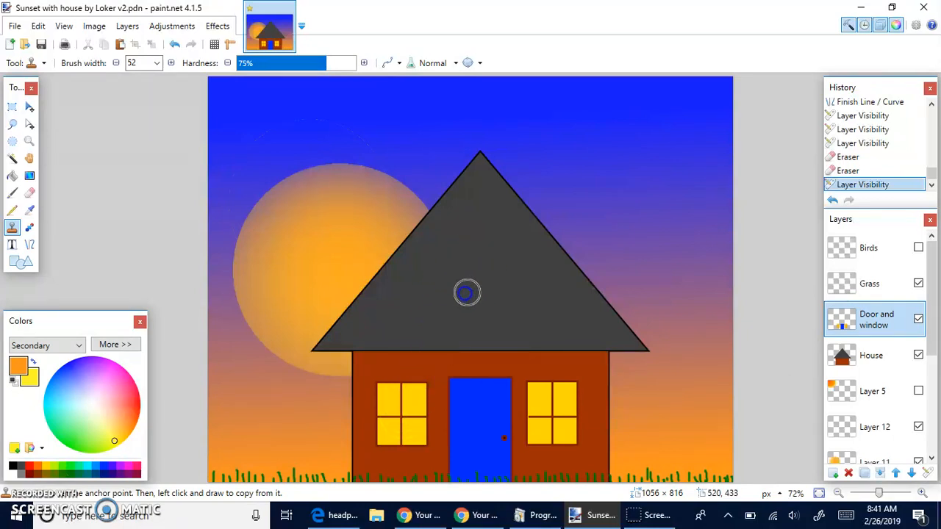
left_click(439, 329)
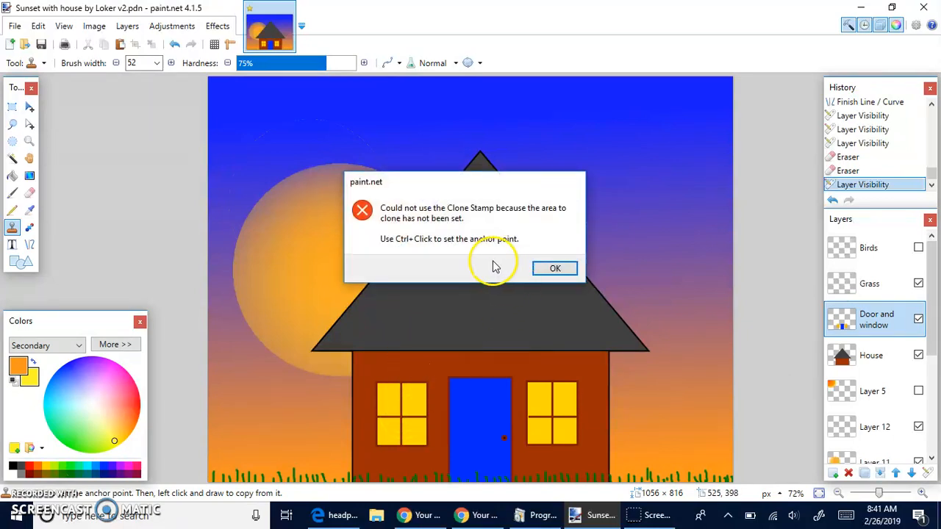
left_click(553, 270)
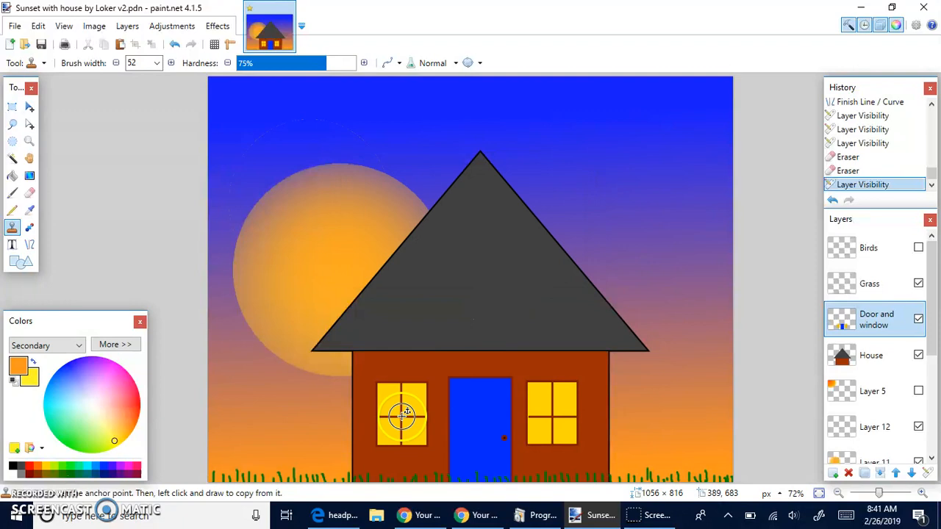
mouse_move(411, 392)
left_mouse_down()
mouse_move(442, 315)
mouse_move(476, 273)
left_mouse_up()
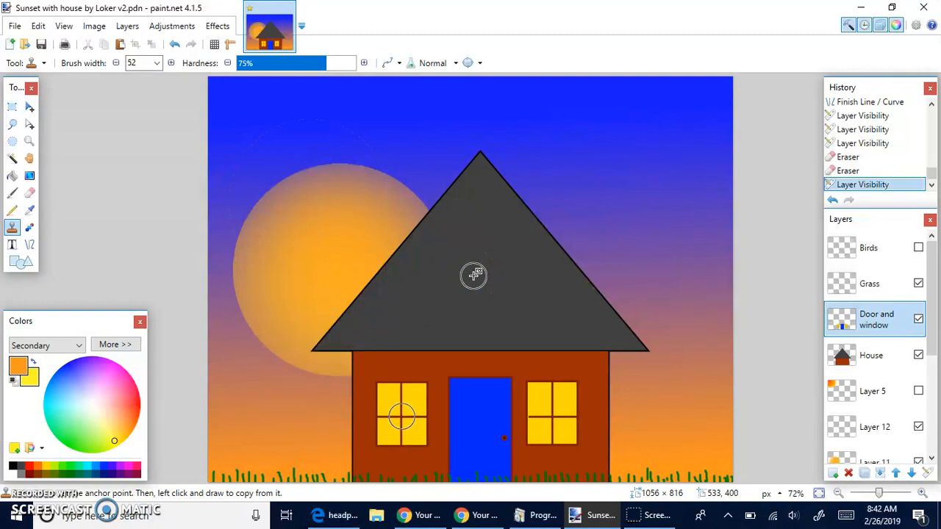
mouse_move(474, 271)
left_mouse_down()
mouse_move(475, 259)
mouse_move(482, 283)
mouse_move(466, 261)
mouse_move(456, 294)
mouse_move(474, 255)
mouse_move(445, 256)
mouse_move(479, 245)
mouse_move(492, 258)
mouse_move(492, 289)
mouse_move(461, 295)
left_mouse_up()
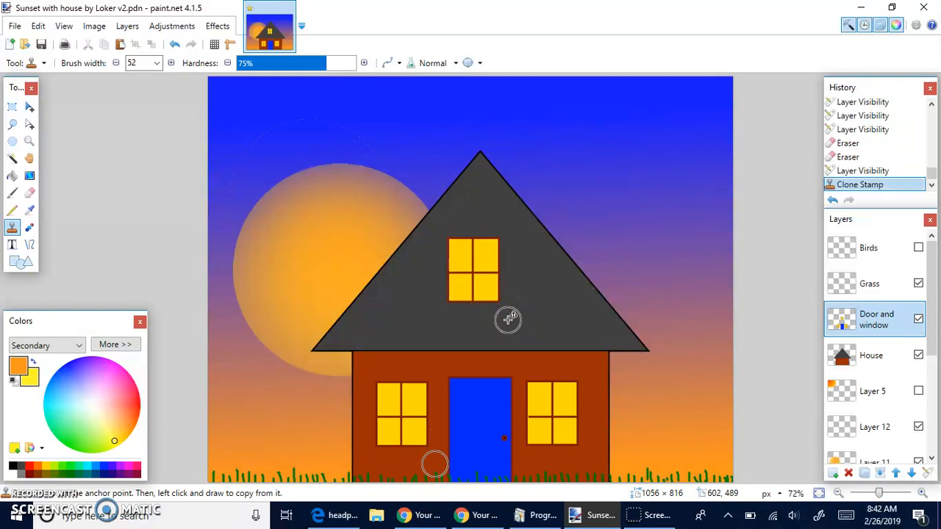
key("ctrl+z")
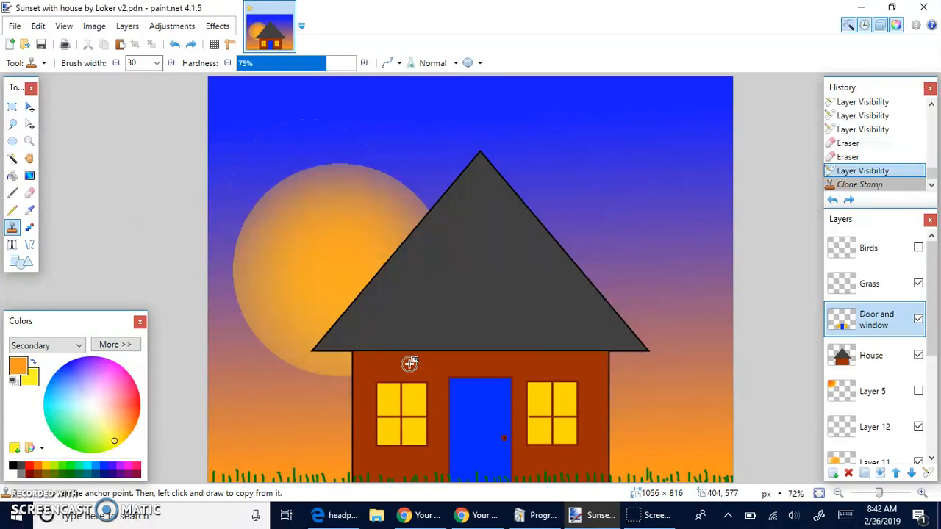
Hide the House layer and try to clone the empty area above the left window with the Clone Stamp at brush width 30.
left_click(370, 365, "ctrl")
left_click(375, 365, "ctrl")
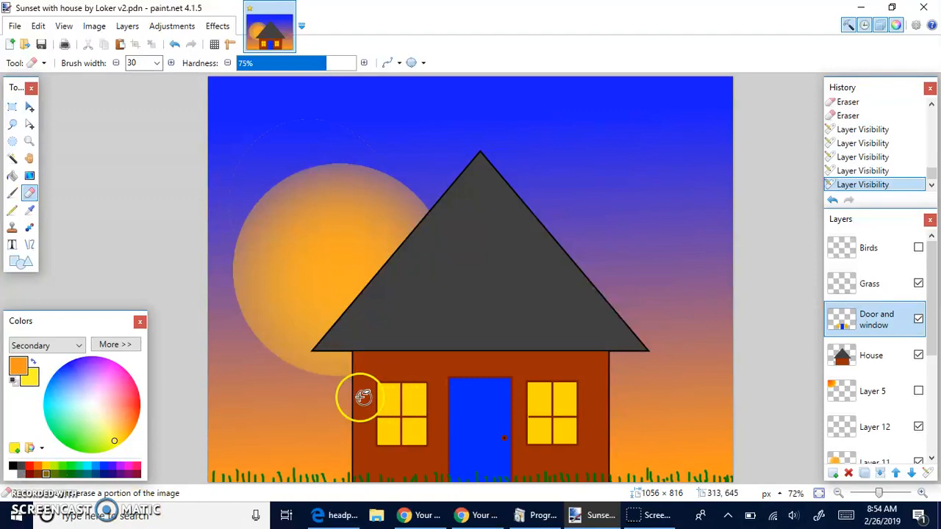
left_click(11, 159)
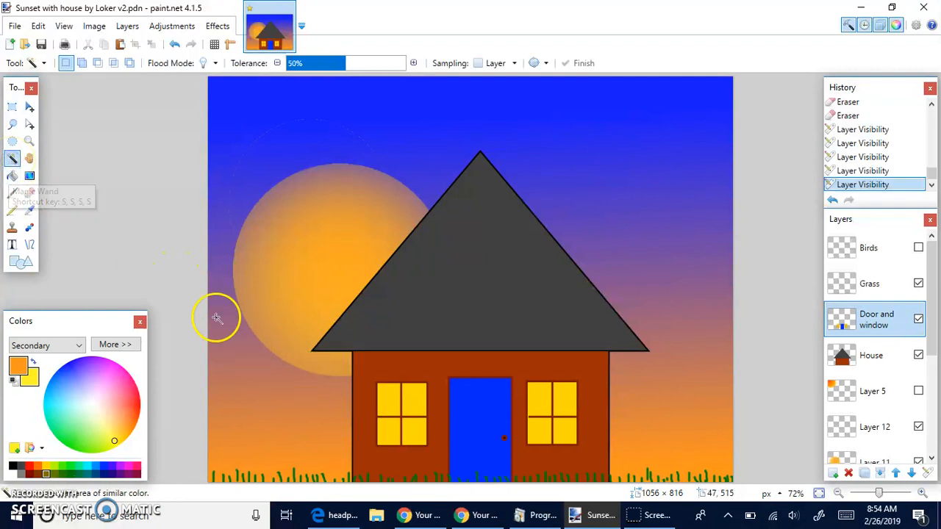
left_click(12, 227)
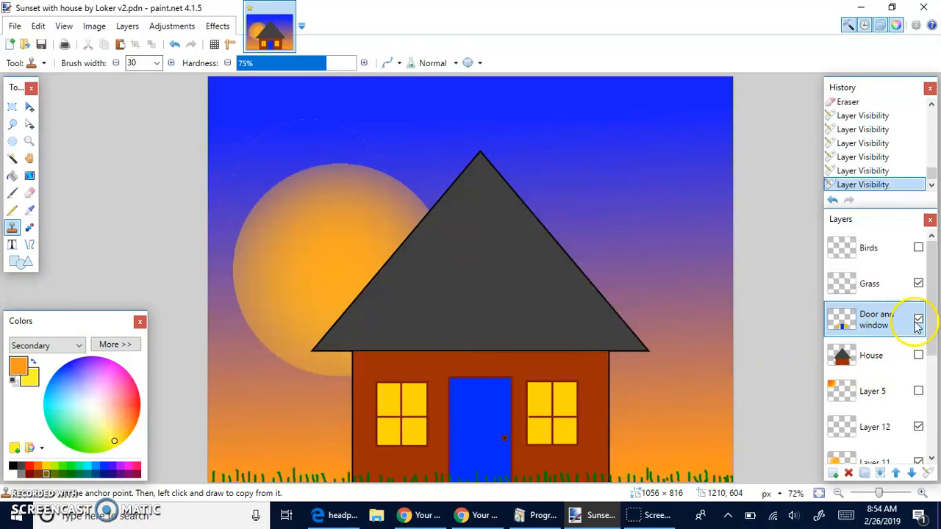
left_click(917, 355)
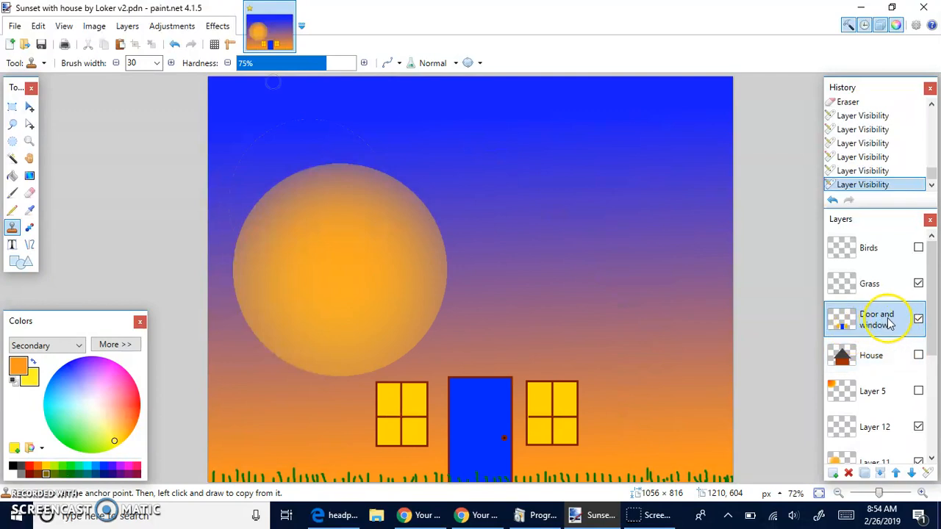
left_click(450, 354, "ctrl")
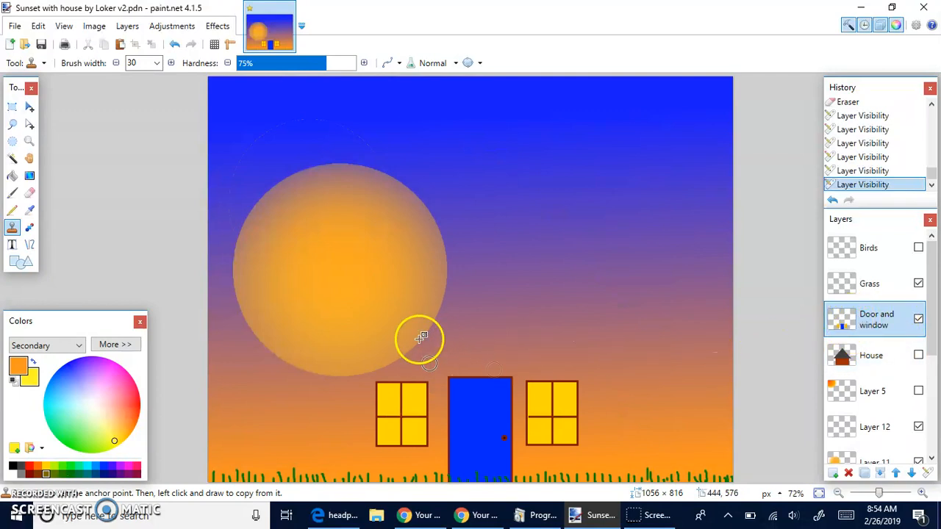
mouse_move(386, 342)
left_mouse_down()
mouse_move(416, 343)
mouse_move(409, 349)
left_mouse_up()
left_click_drag(408, 348, 410, 371)
Erase parts of the left window's top and right side at brush width 30, show the House layer, and revert to the state before the erasing.
key("e")
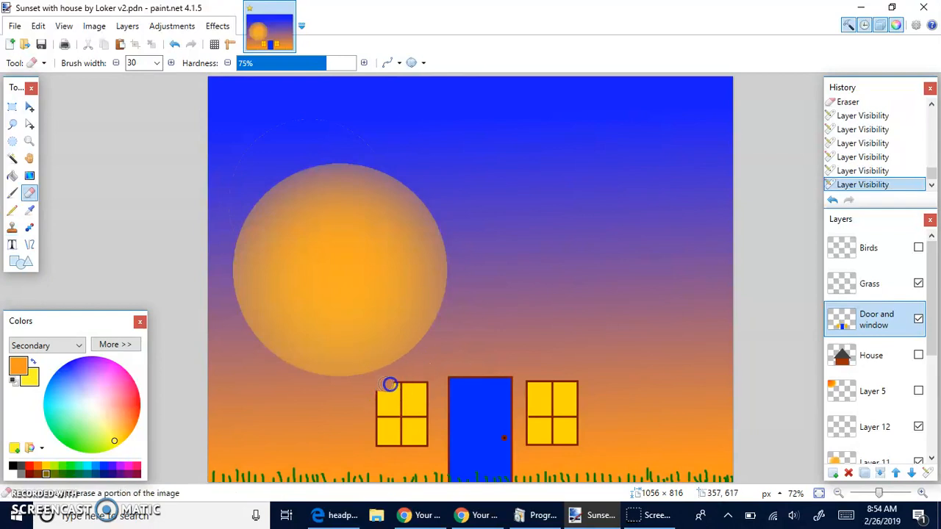
left_click(420, 420)
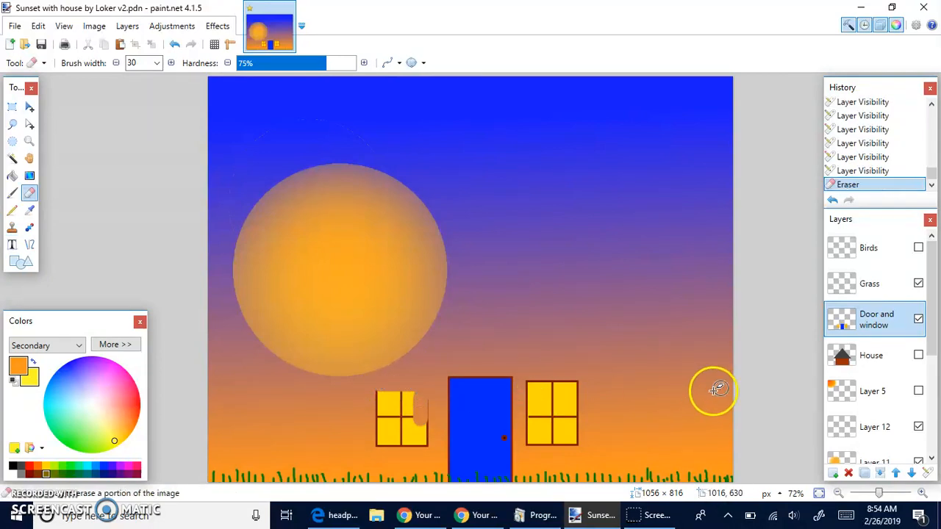
left_click(917, 358)
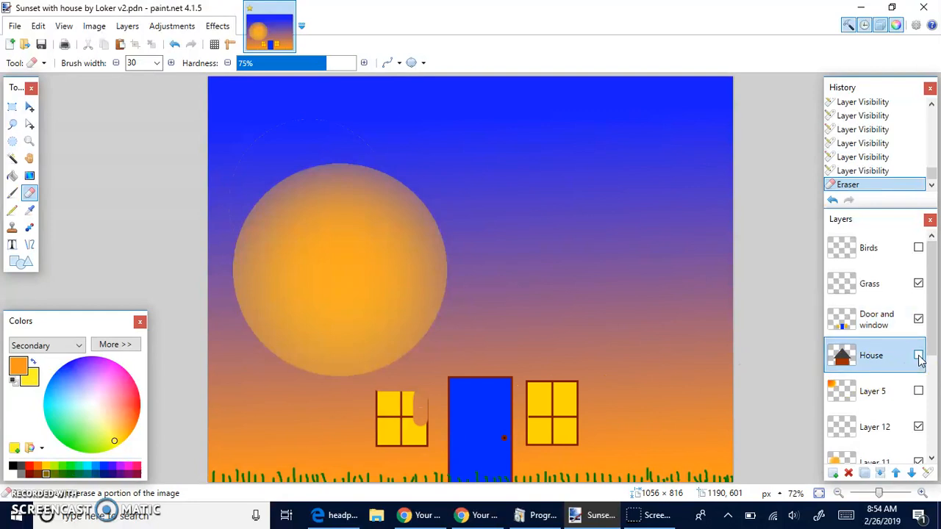
left_click(918, 356)
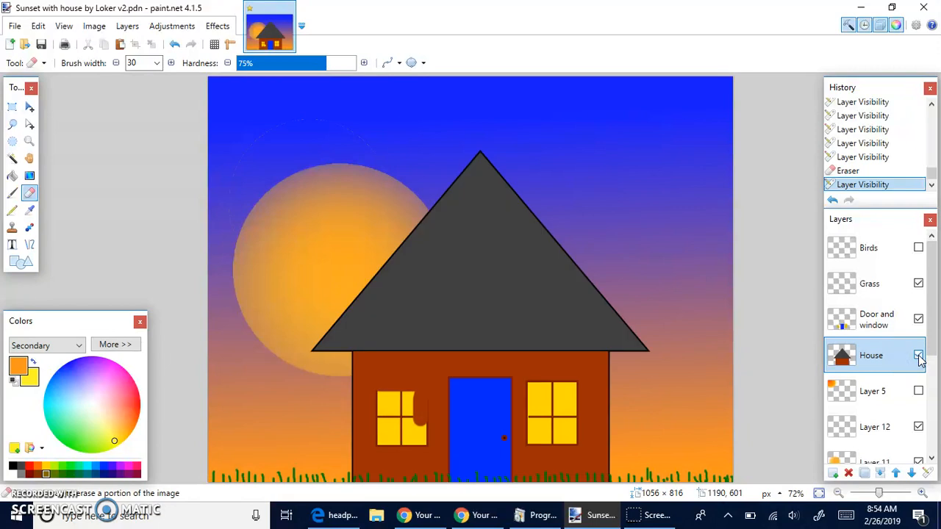
left_click(862, 157)
left_click(862, 143)
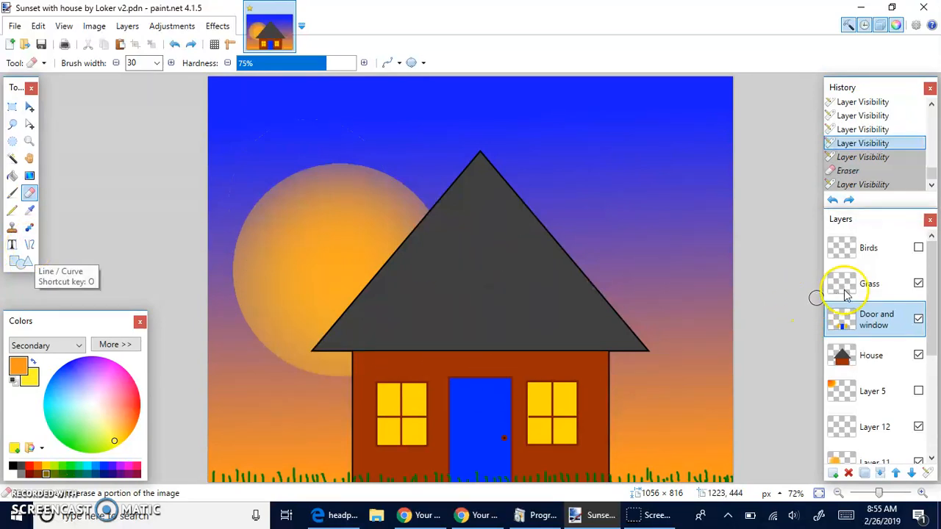
Add a new layer named Clouds above the Door and window layer and move it directly above the Grass layer.
left_click(832, 472)
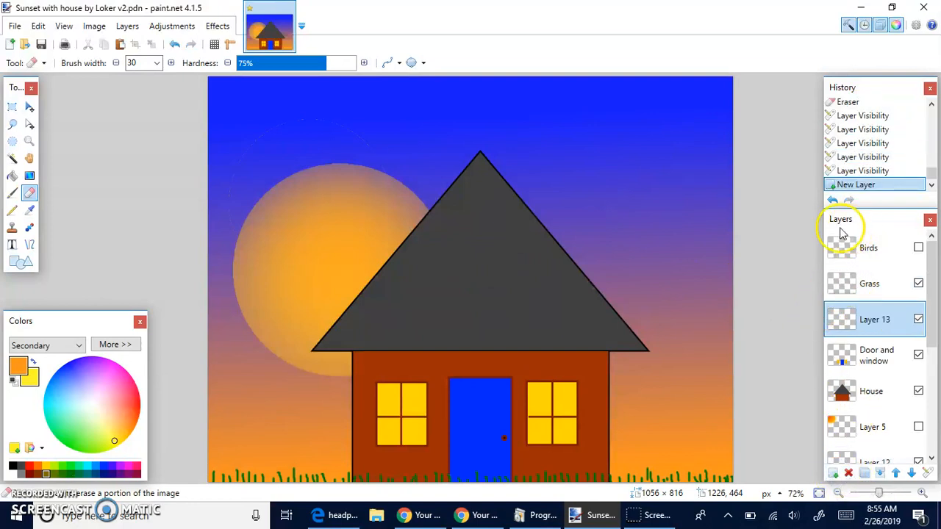
double_click(882, 320)
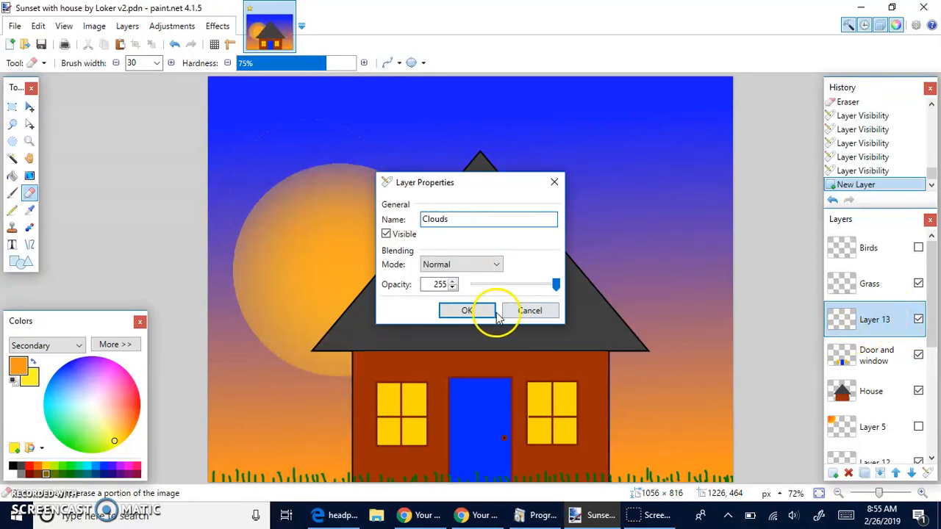
left_click(467, 312)
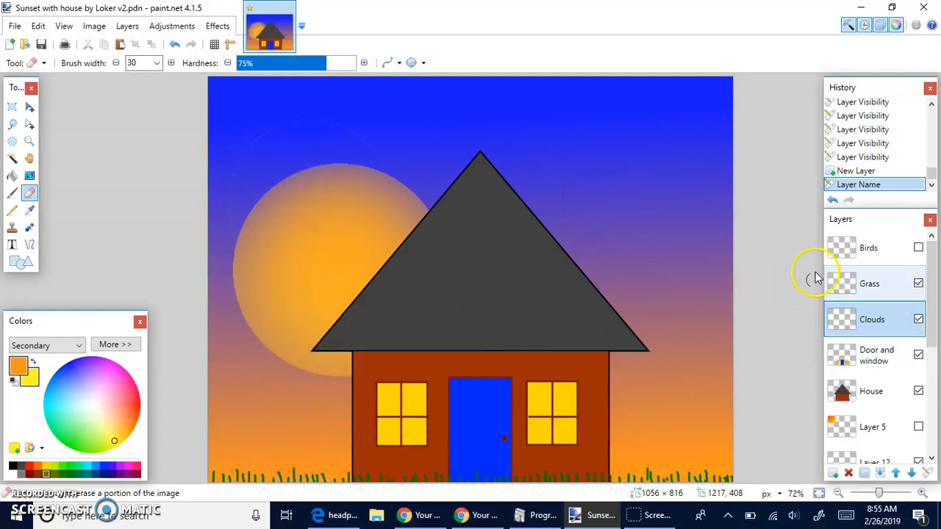
left_click_drag(876, 326, 882, 292)
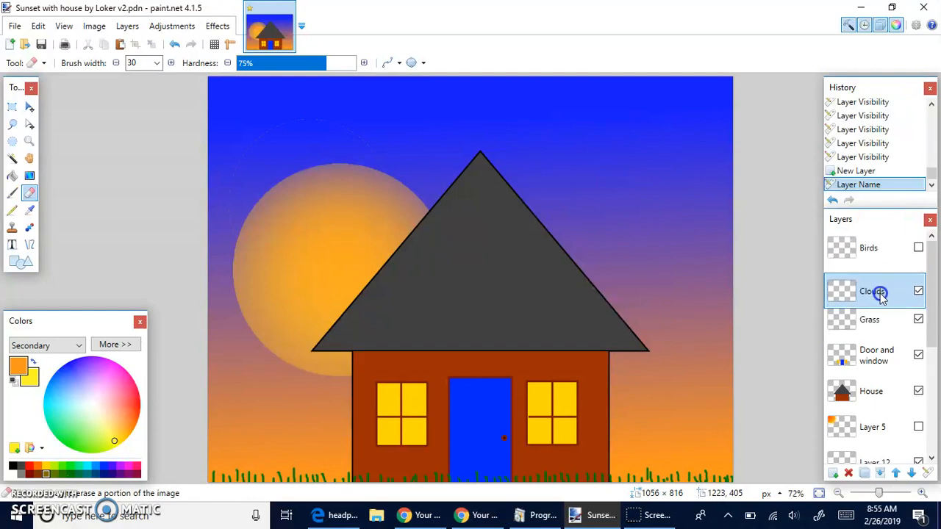
Make the Birds layer visible and select the Clouds layer.
left_click(918, 248)
left_click(918, 248)
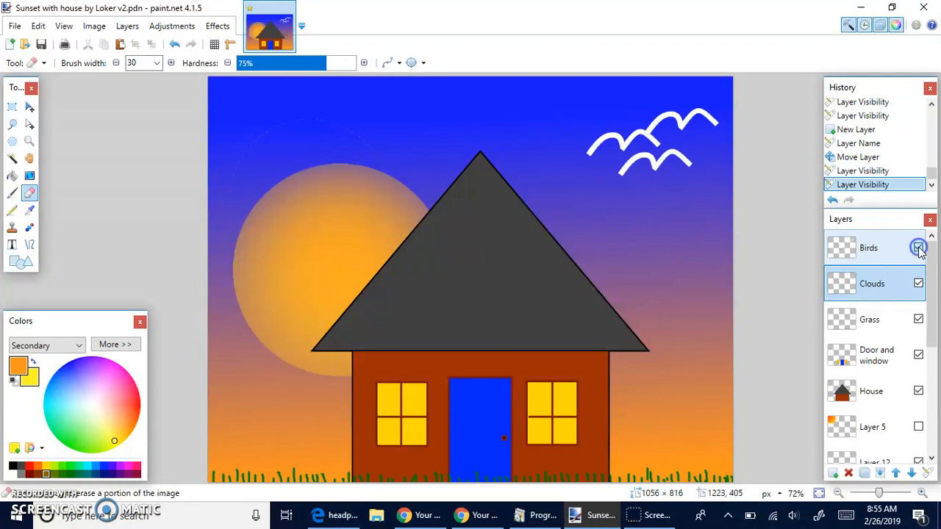
left_click(918, 248)
left_click(869, 290)
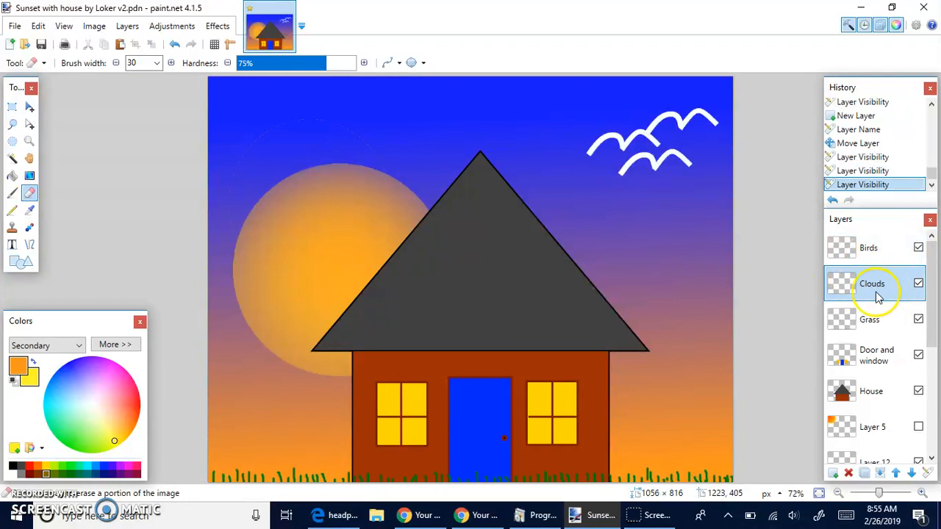
Set up the Paintbrush with a brush width of 94 and a hardness of 10%.
left_click(13, 195)
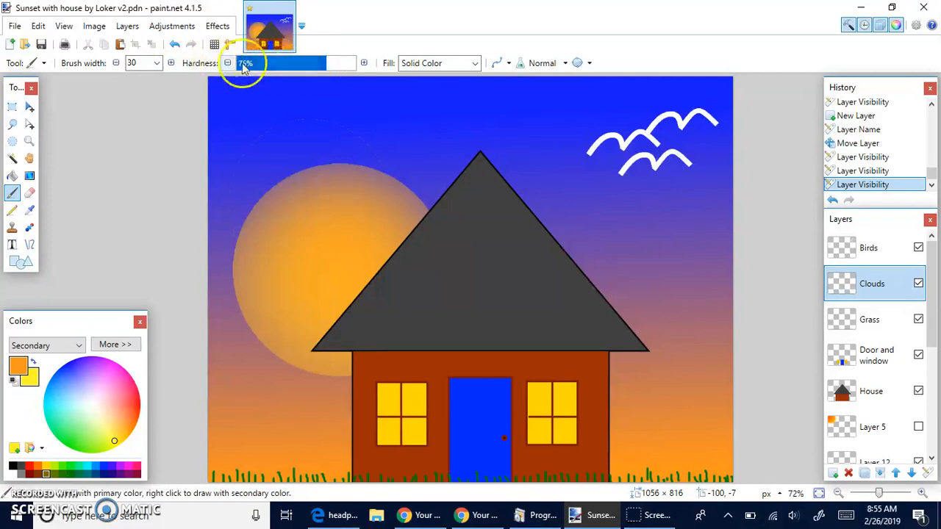
left_click(158, 63)
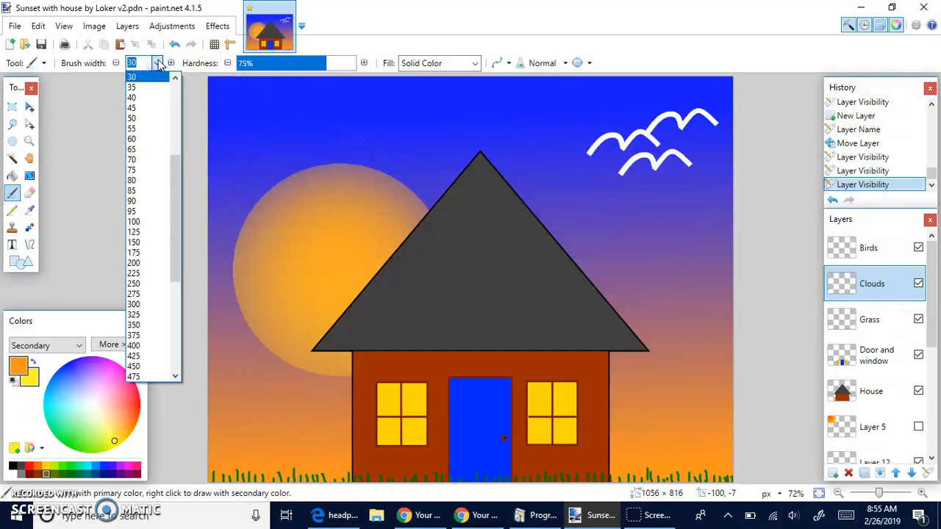
left_click(158, 64)
left_click(138, 70)
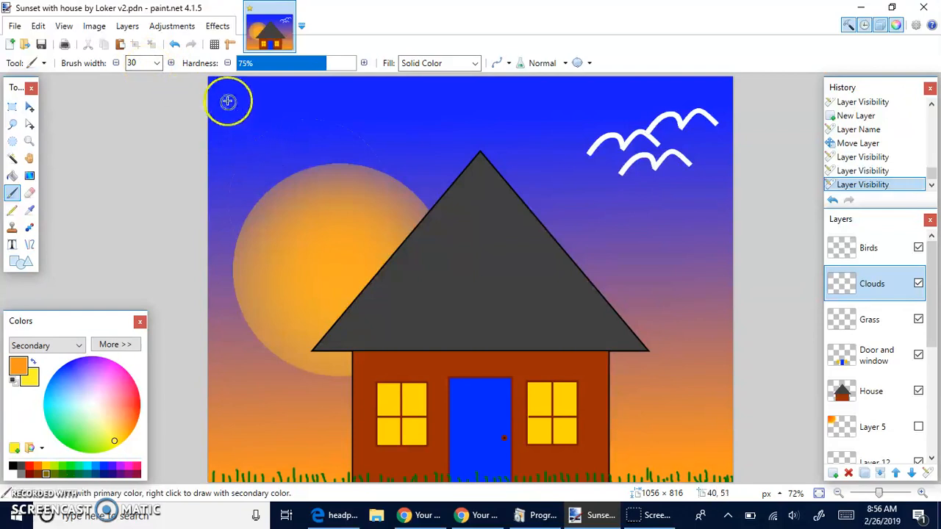
left_click(251, 65)
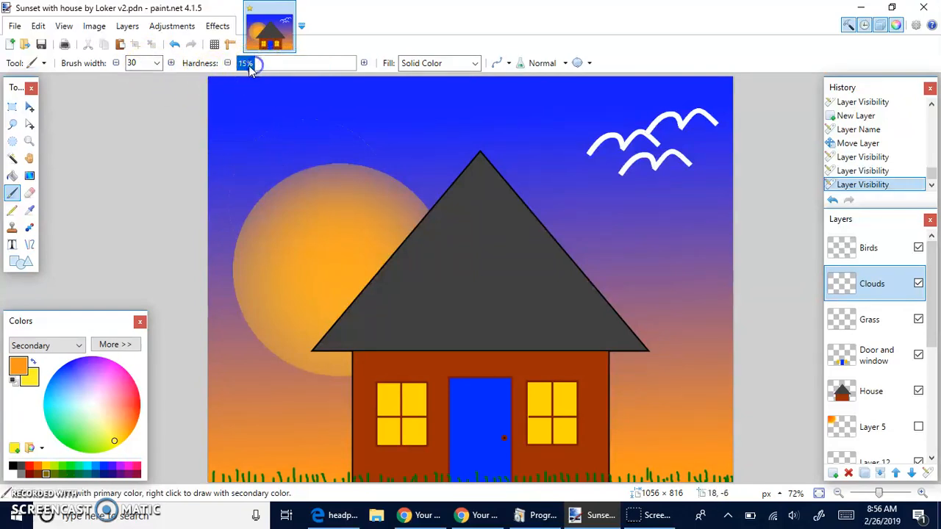
left_click(275, 139)
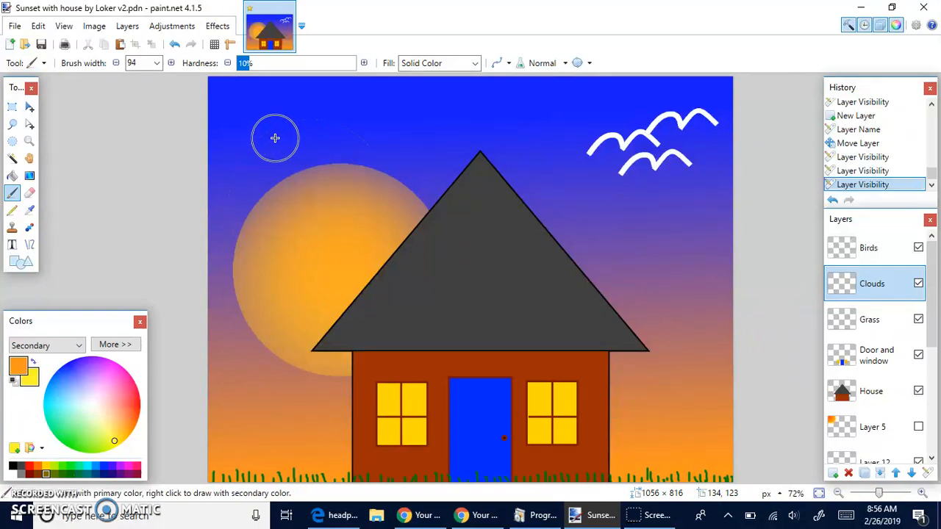
Replace the orange trial stroke with a soft cloud above the sun on the Clouds layer, using white as the primary color.
mouse_move(292, 132)
left_mouse_down()
mouse_move(339, 136)
mouse_move(301, 112)
left_mouse_up()
key("ctrl+z")
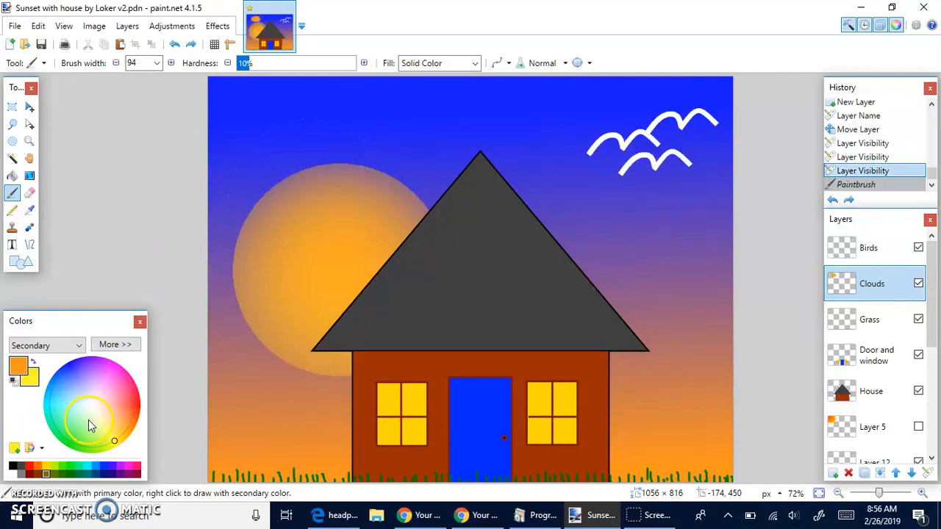
left_click(14, 382)
left_click(33, 363)
mouse_move(283, 144)
left_mouse_down()
mouse_move(252, 127)
mouse_move(339, 131)
mouse_move(353, 106)
mouse_move(258, 91)
mouse_move(250, 109)
mouse_move(322, 131)
mouse_move(380, 115)
left_mouse_up()
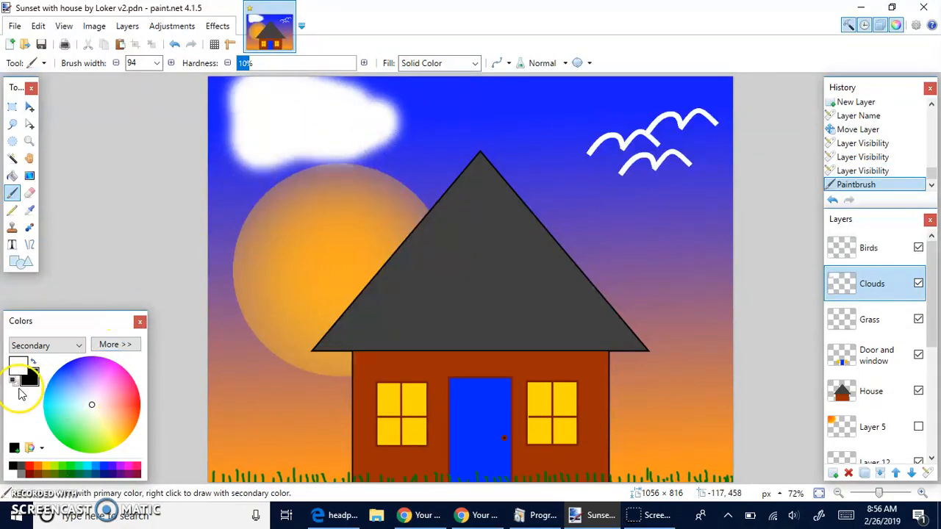
Choose a pale lavender primary color and paint cloud strokes across the top of the sky, around the white cloud and behind the birds.
left_click(82, 406)
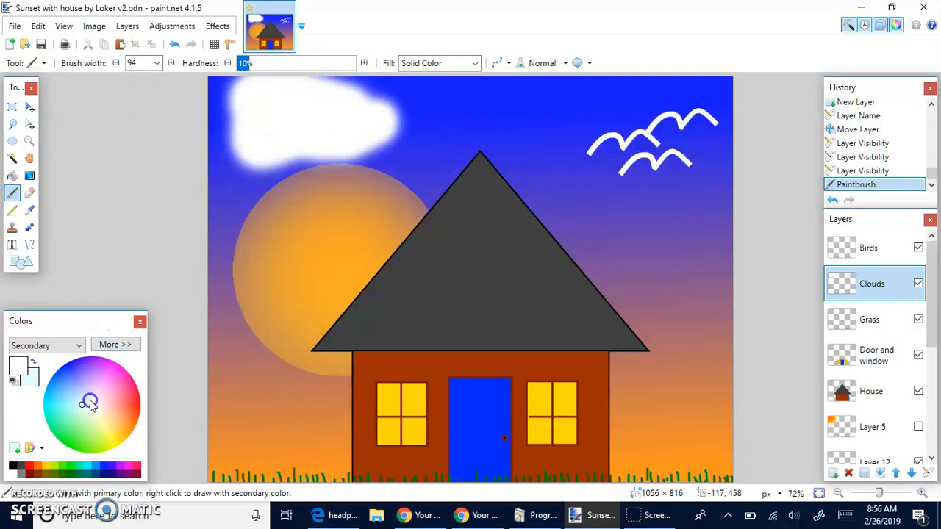
left_click(18, 367)
left_click(94, 405)
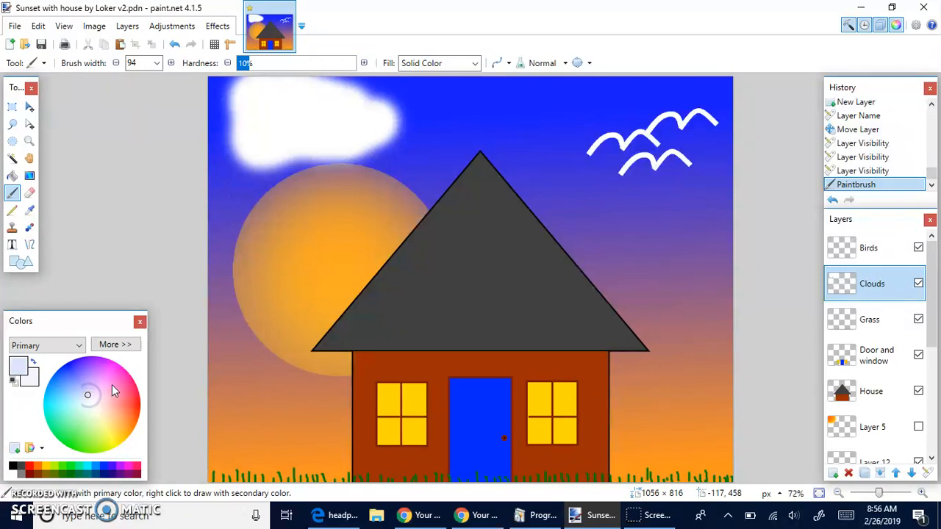
mouse_move(363, 159)
left_mouse_down()
mouse_move(367, 130)
mouse_move(447, 135)
mouse_move(392, 95)
mouse_move(434, 125)
mouse_move(496, 124)
mouse_move(480, 86)
mouse_move(471, 125)
mouse_move(530, 117)
mouse_move(548, 135)
mouse_move(576, 134)
mouse_move(561, 76)
mouse_move(624, 99)
left_mouse_up()
mouse_move(327, 122)
left_mouse_down()
mouse_move(289, 117)
mouse_move(255, 156)
mouse_move(219, 131)
mouse_move(223, 97)
left_mouse_up()
left_click_drag(670, 114, 553, 94)
mouse_move(605, 130)
left_mouse_down()
mouse_move(625, 142)
mouse_move(584, 162)
left_mouse_up()
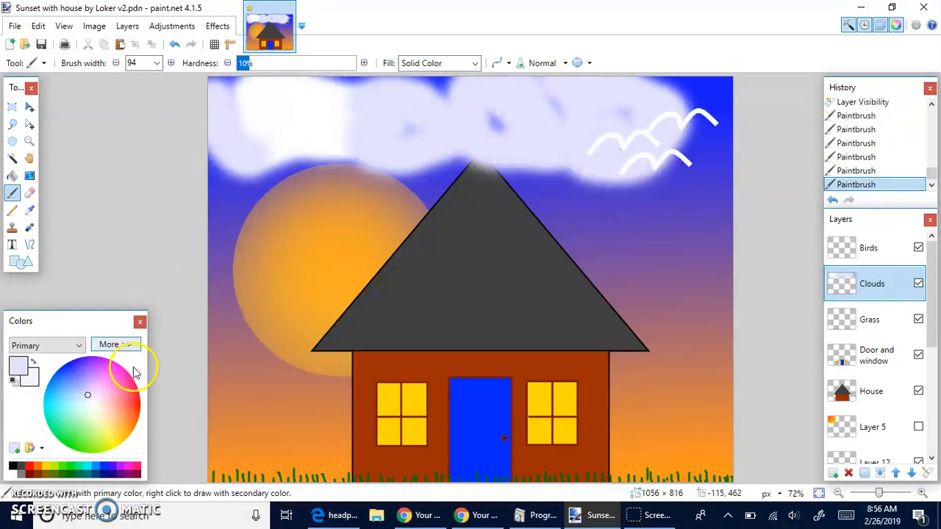
Switch the primary color to medium gray and paint dark patches inside the clouds along their whole length.
left_click(21, 474)
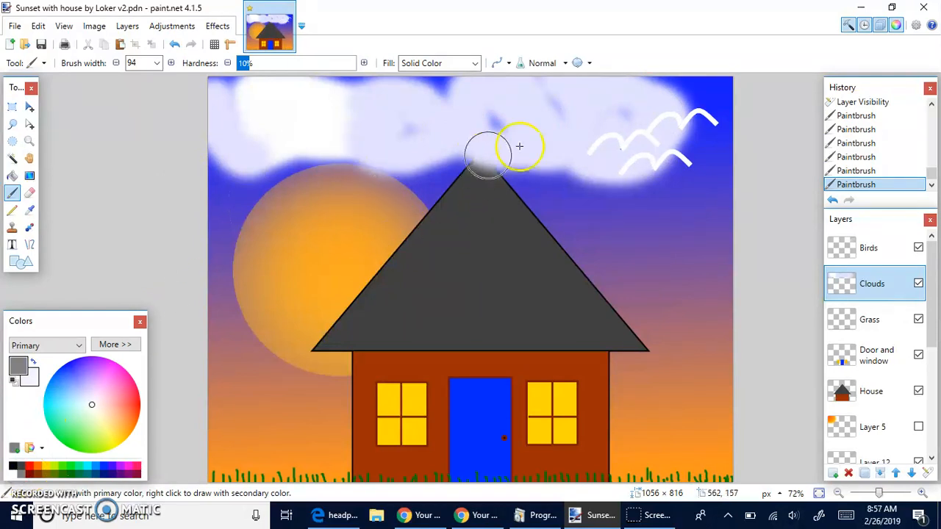
mouse_move(581, 127)
left_mouse_down()
mouse_move(668, 140)
mouse_move(507, 127)
left_mouse_up()
mouse_move(370, 146)
left_mouse_down()
mouse_move(369, 117)
mouse_move(419, 97)
mouse_move(275, 107)
mouse_move(292, 138)
mouse_move(595, 139)
mouse_move(491, 133)
mouse_move(472, 111)
mouse_move(509, 111)
left_mouse_up()
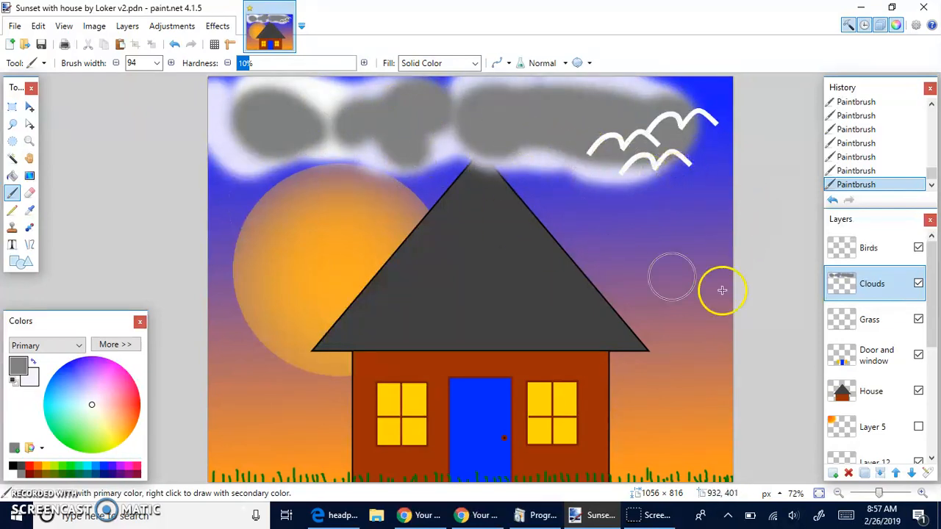
left_click_drag(369, 104, 483, 95)
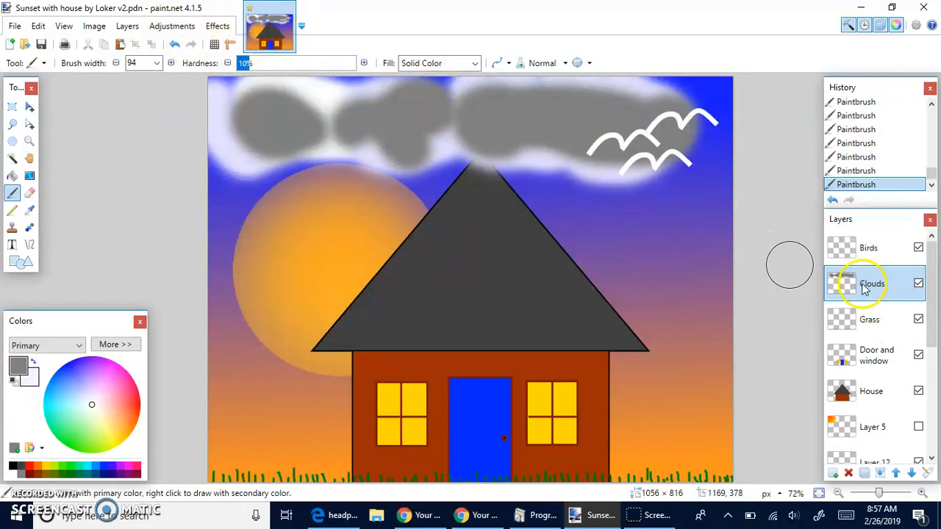
Apply a Gaussian Blur with a radius of 75 to the Clouds layer.
left_click(216, 26)
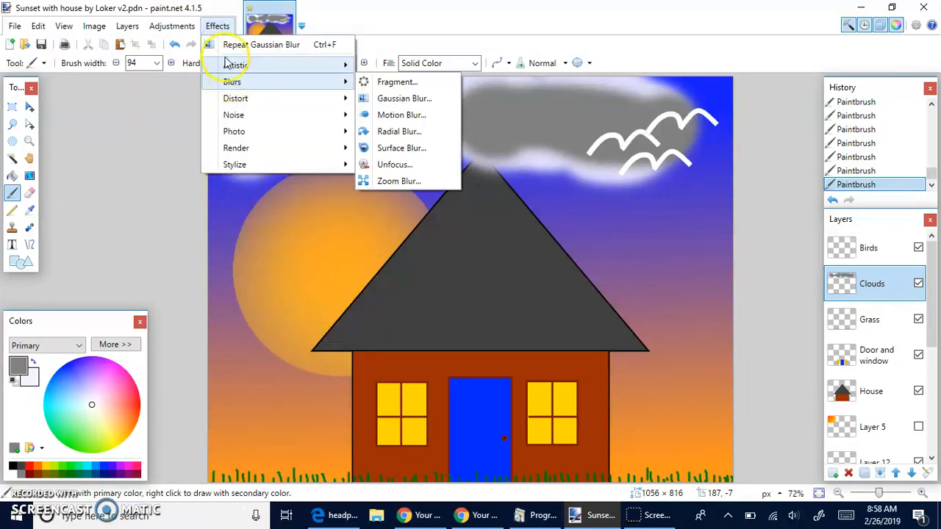
left_click(272, 53)
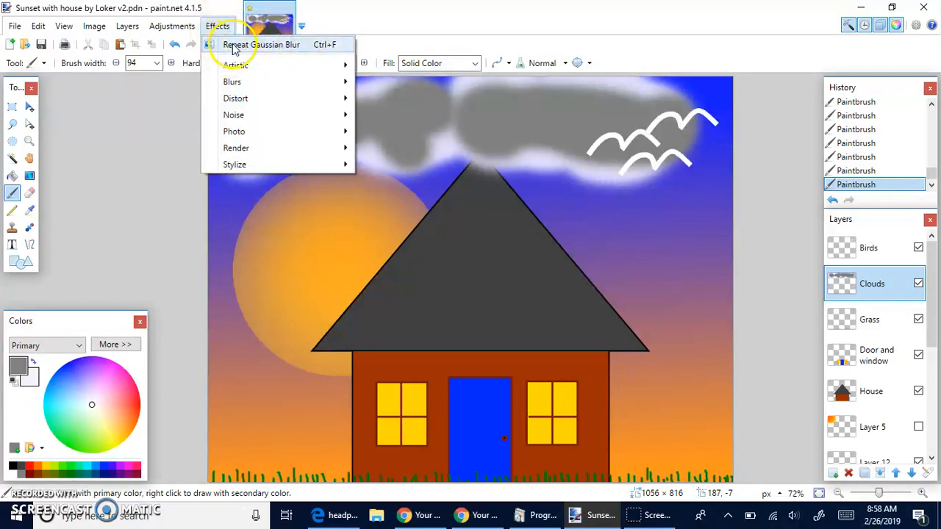
mouse_move(245, 83)
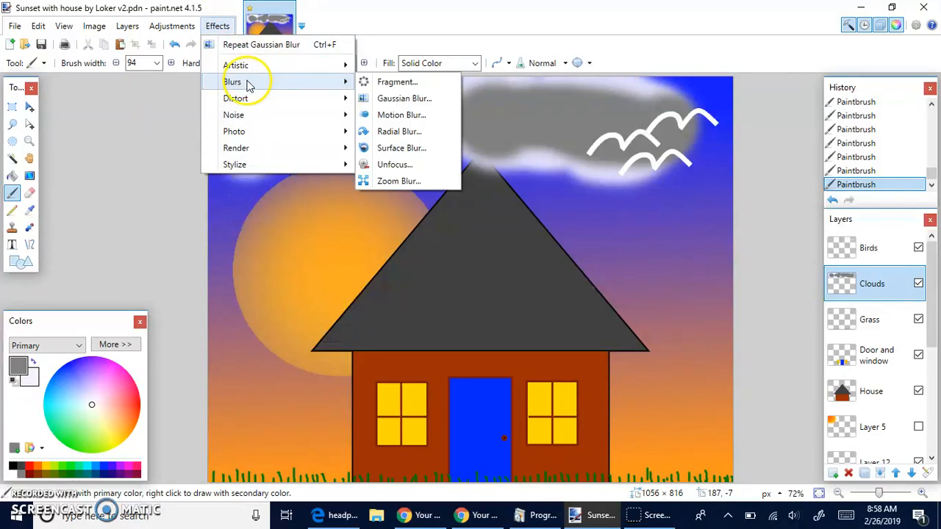
left_click(397, 99)
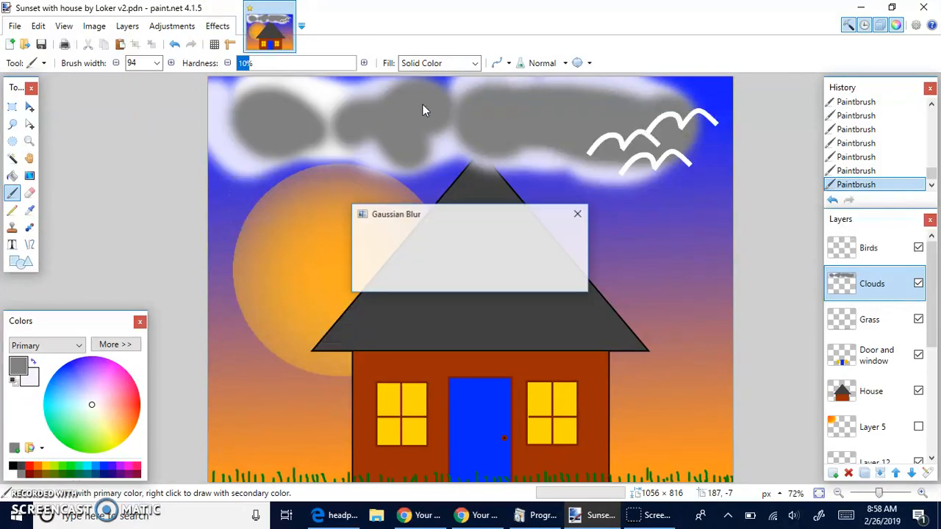
left_click_drag(455, 251, 411, 255)
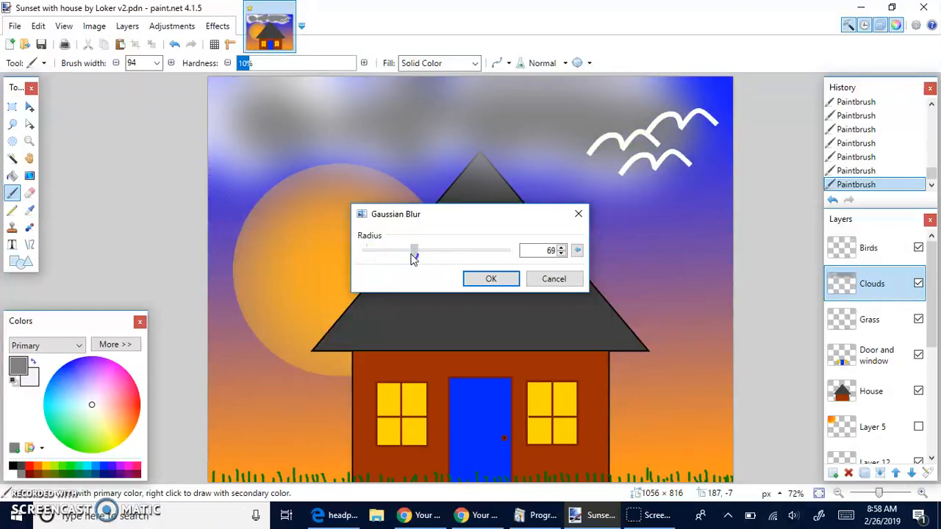
left_click_drag(413, 257, 424, 263)
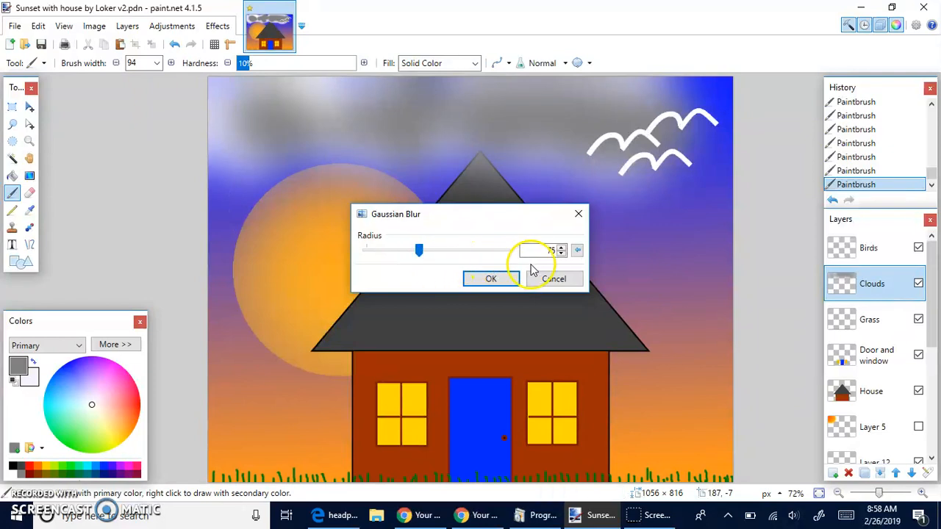
left_click(494, 279)
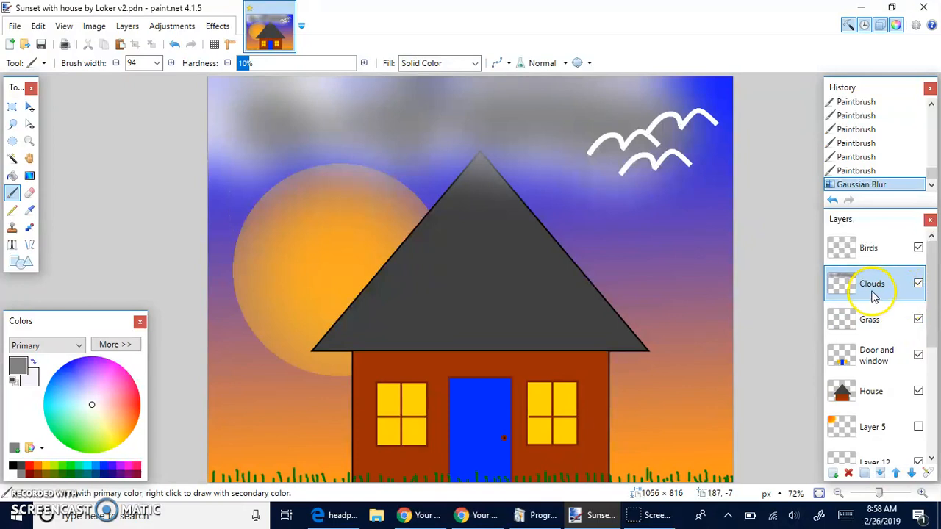
Reduce the Clouds layer's opacity to 234 and save the drawing.
left_click(929, 474)
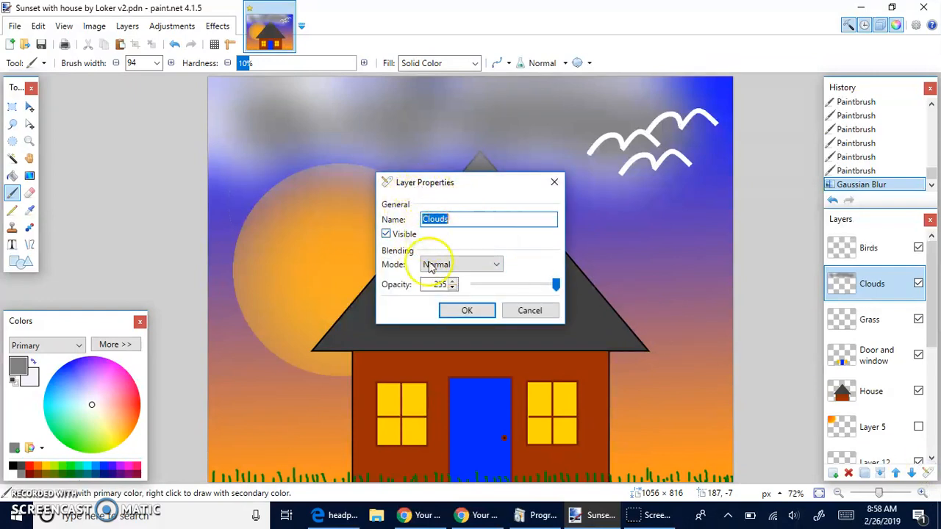
mouse_move(555, 284)
left_mouse_down()
mouse_move(545, 286)
mouse_move(553, 290)
left_mouse_up()
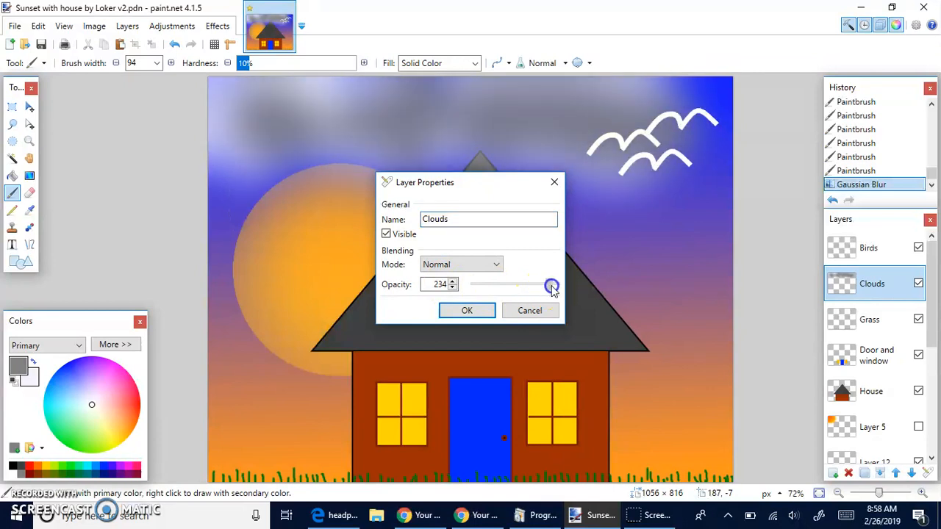
left_click(466, 310)
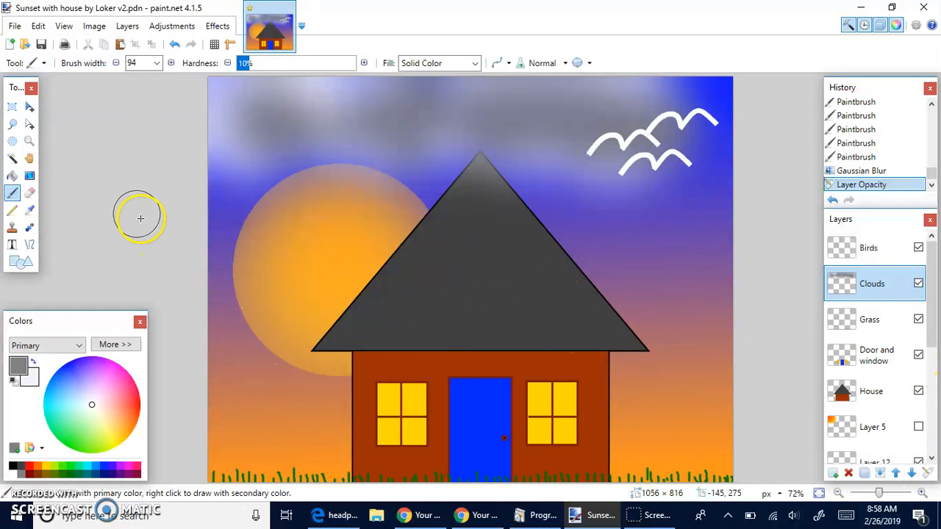
left_click(14, 26)
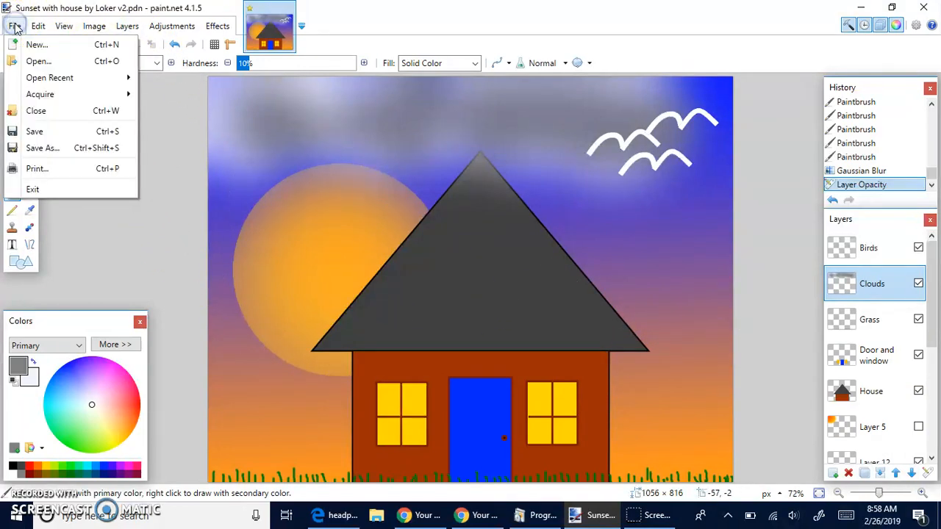
left_click(34, 131)
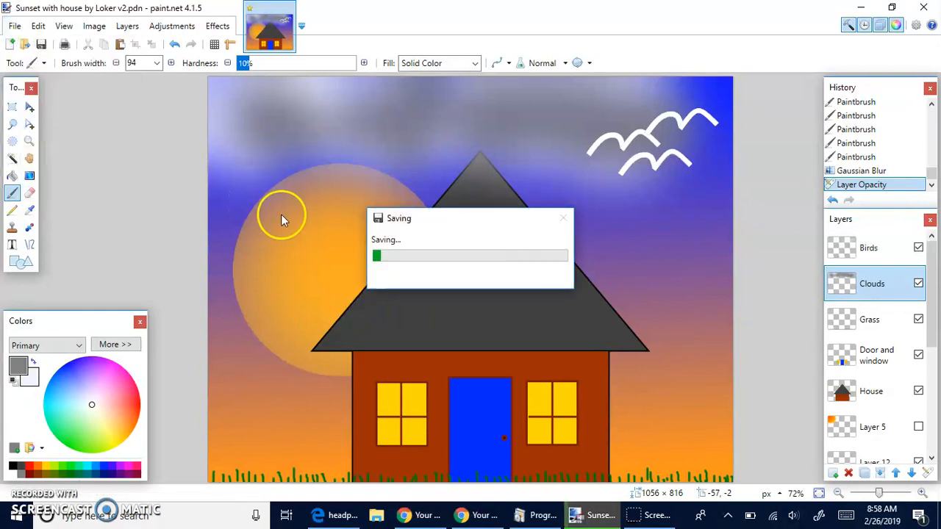